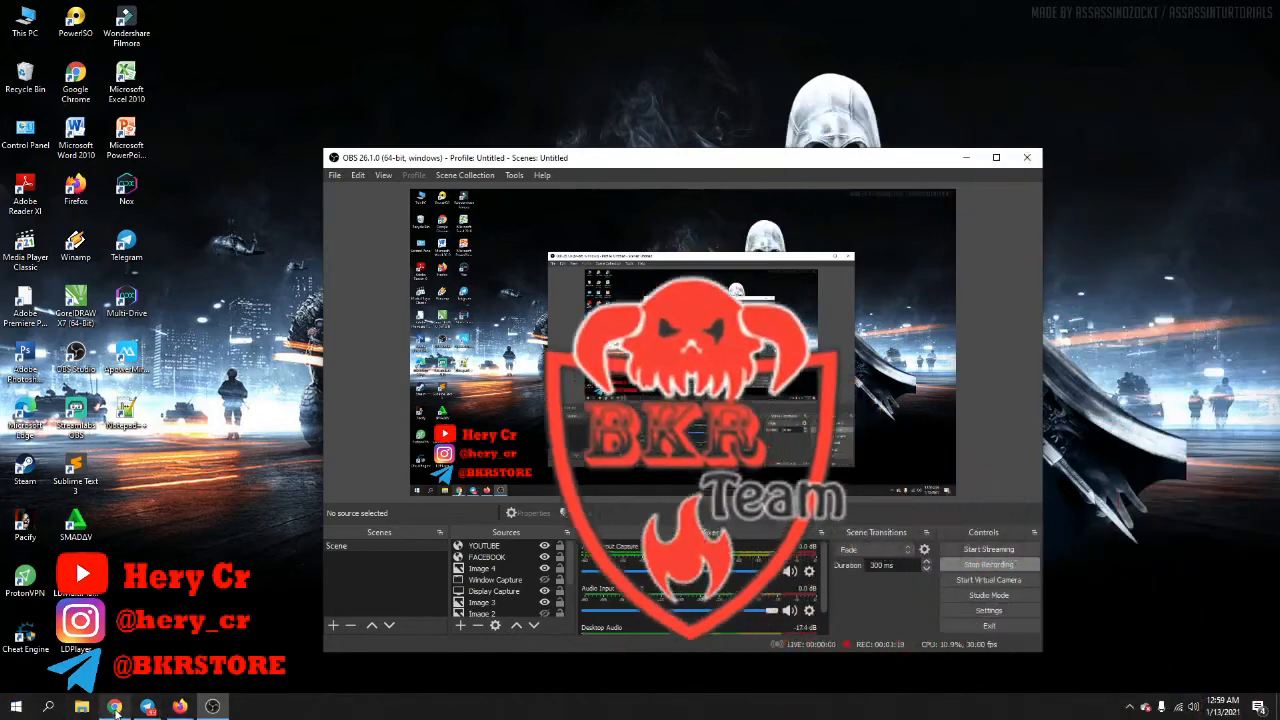
Look over the WHM home page, the IDwebhost domain summary for bkrteamwebhost.site and the Cloudflare account's site list in the other browser.
left_click(116, 708)
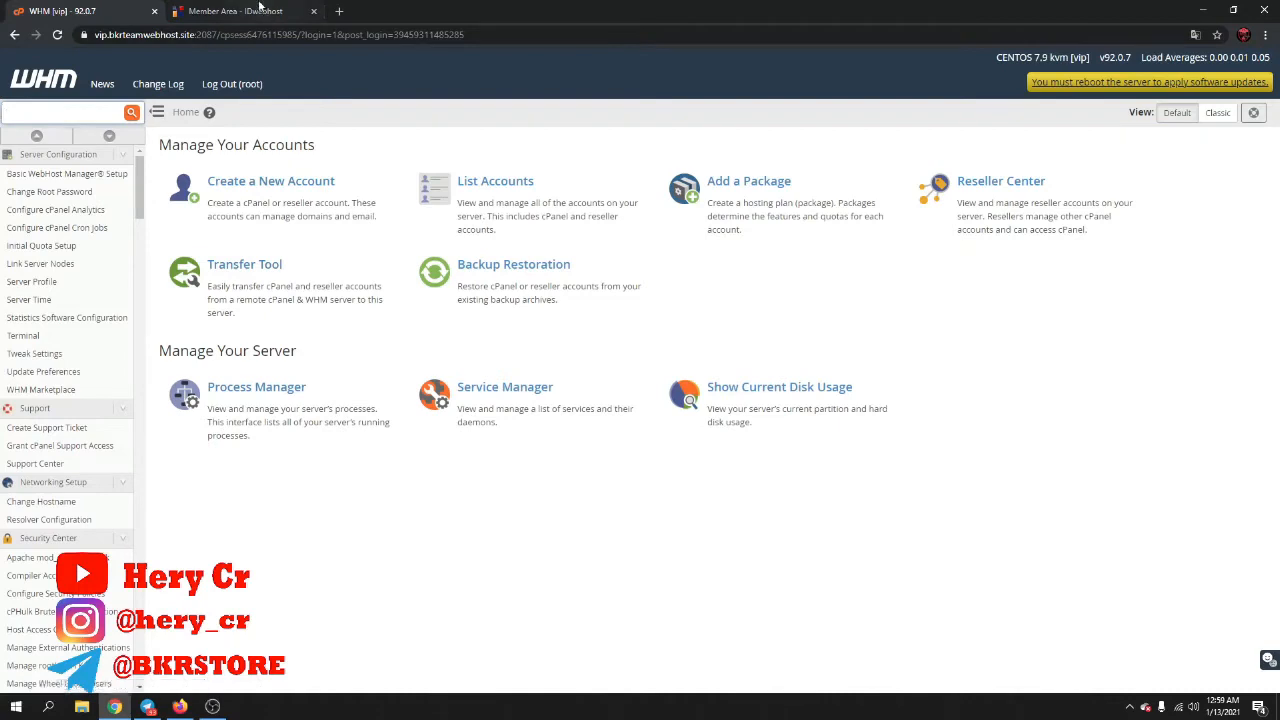
left_click(259, 10)
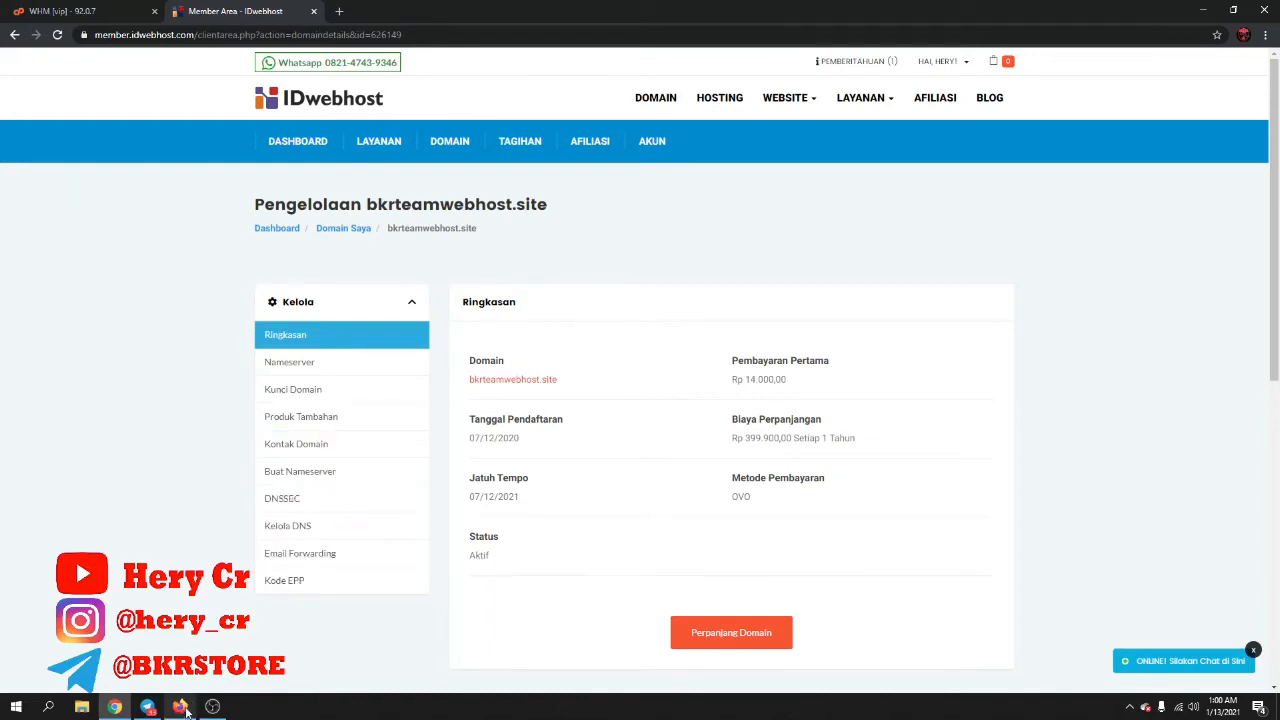
left_click(181, 707)
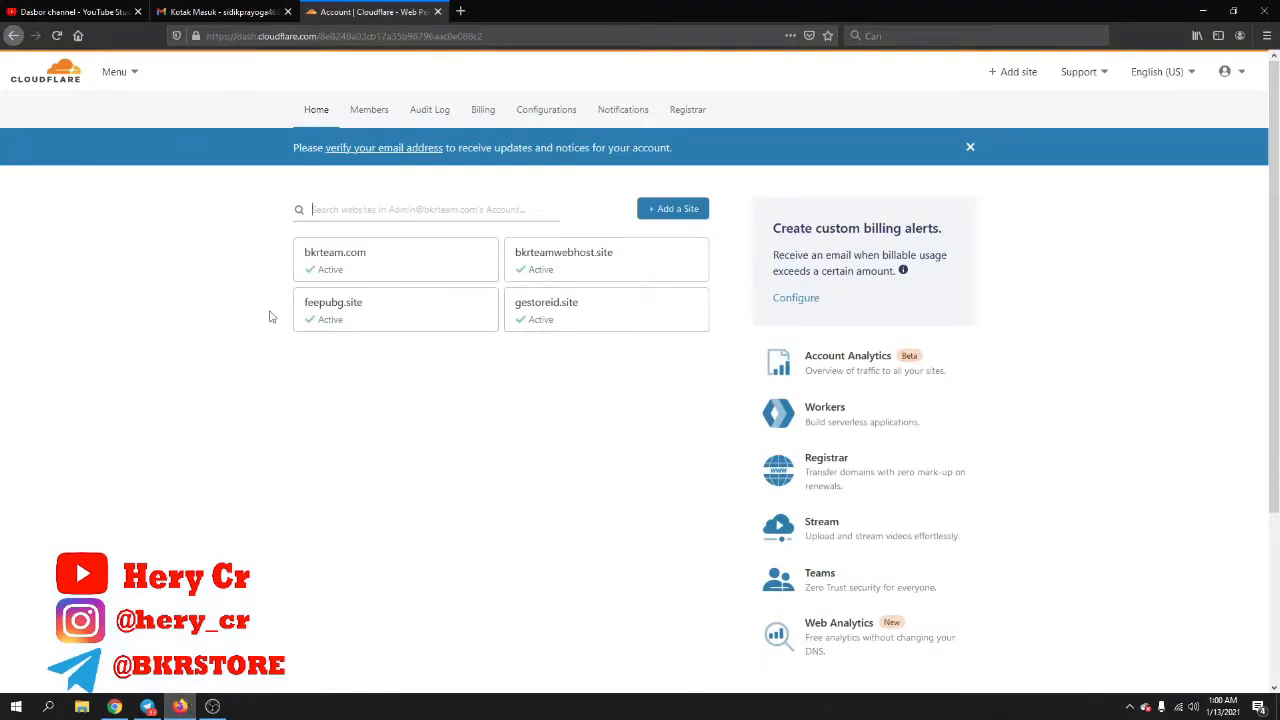
left_click(1207, 8)
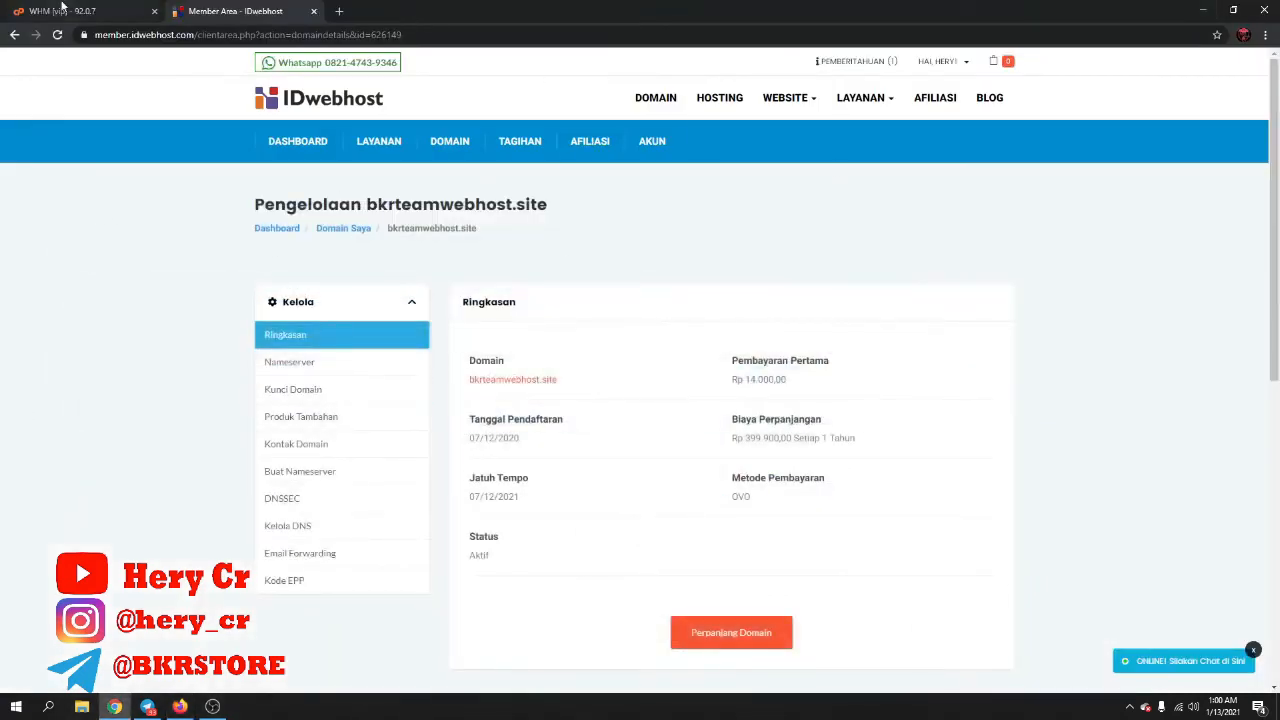
left_click(64, 8)
left_click(247, 7)
View the Cloudflare nameservers assigned to bkrteamwebhost.site and open its Buat Nameserver registration page.
left_click(300, 471)
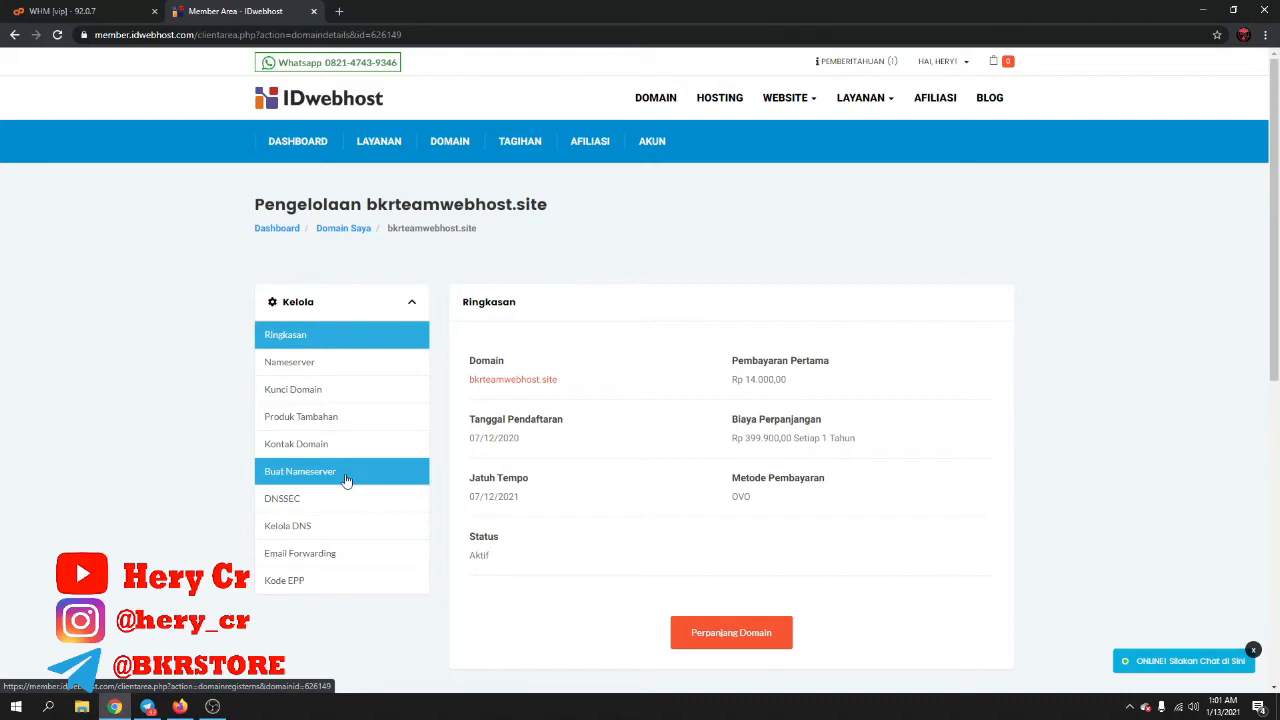
left_click(378, 370)
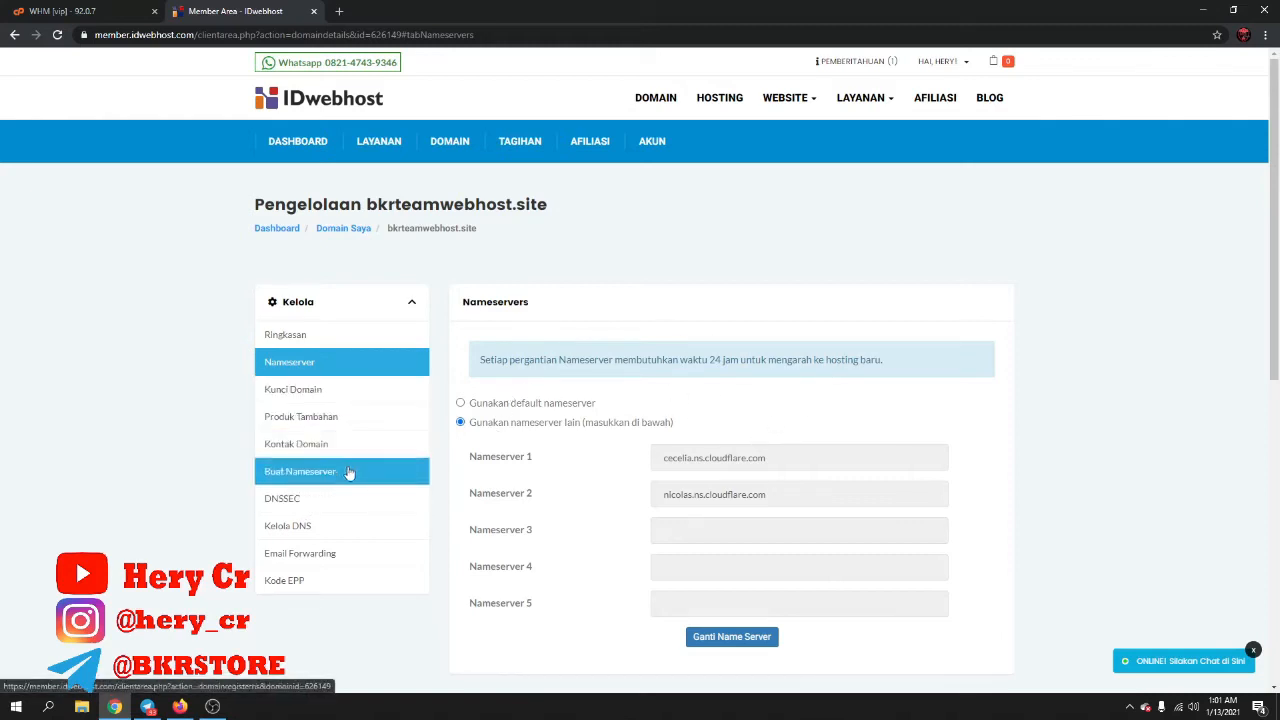
left_click(348, 471)
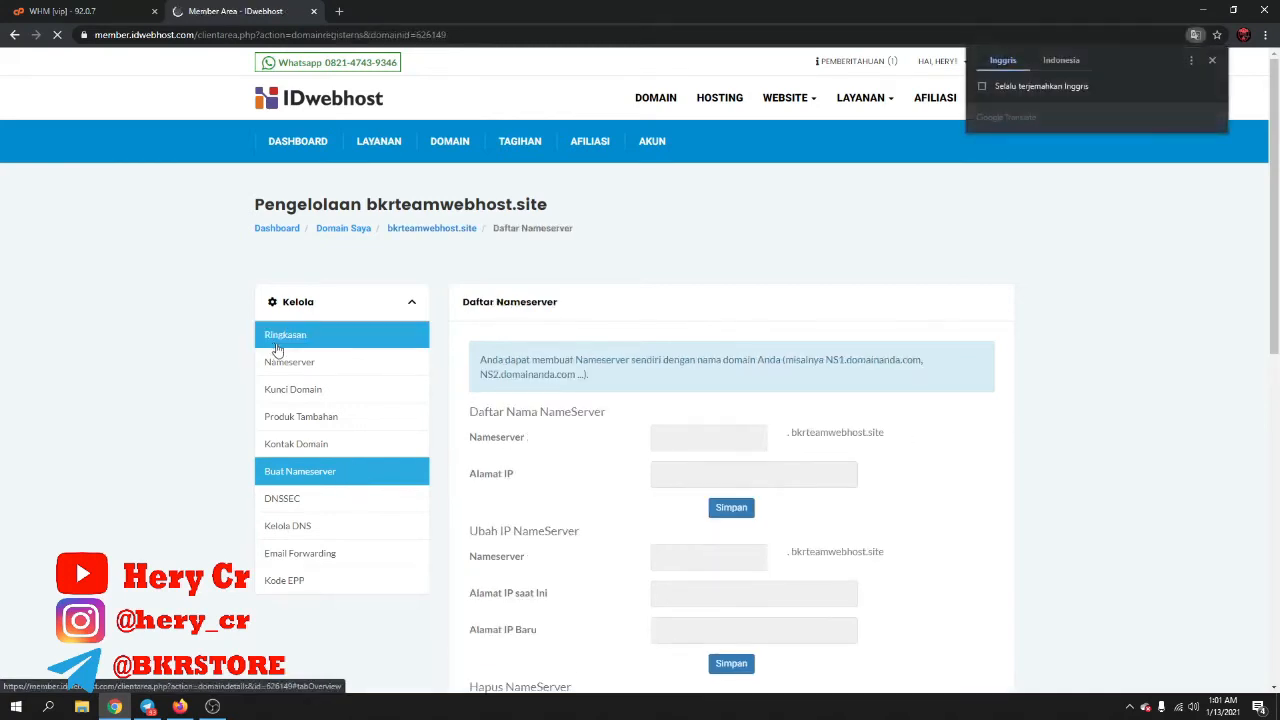
Fill in the nameserver name as ns1 and replace it with ns2 in the Daftar Nama NameServer form.
left_click(715, 437)
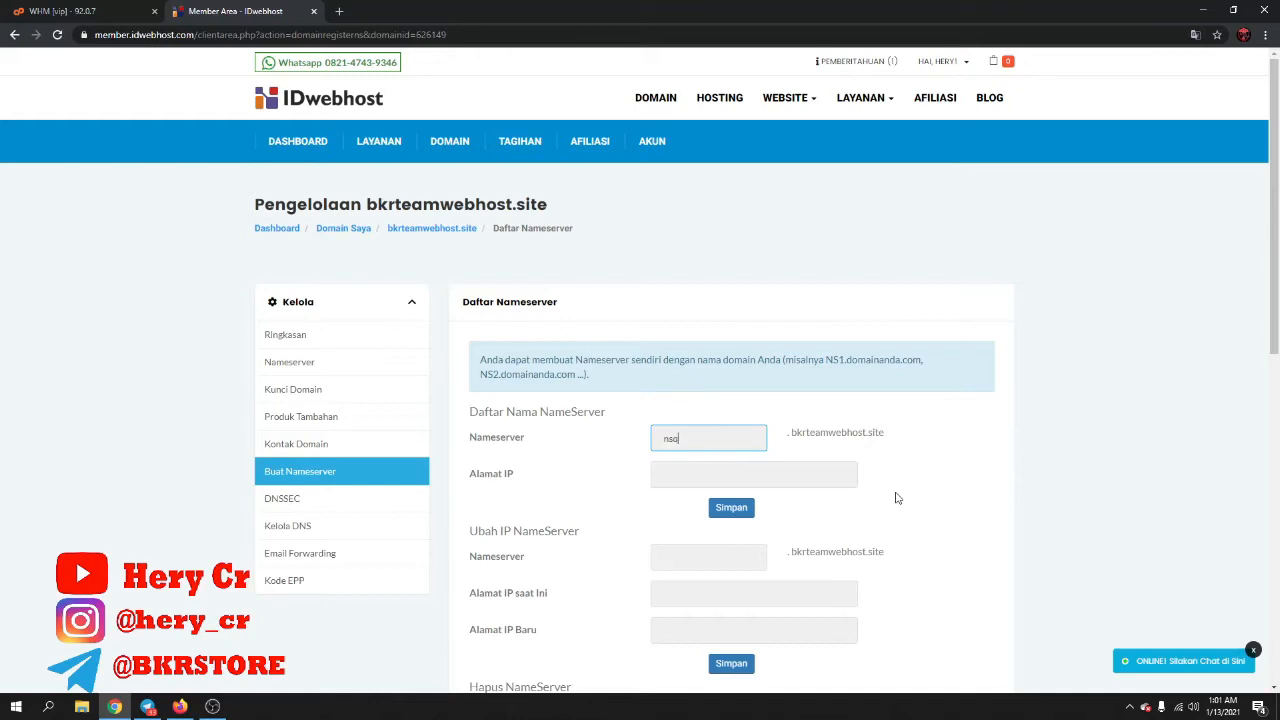
left_click(774, 477)
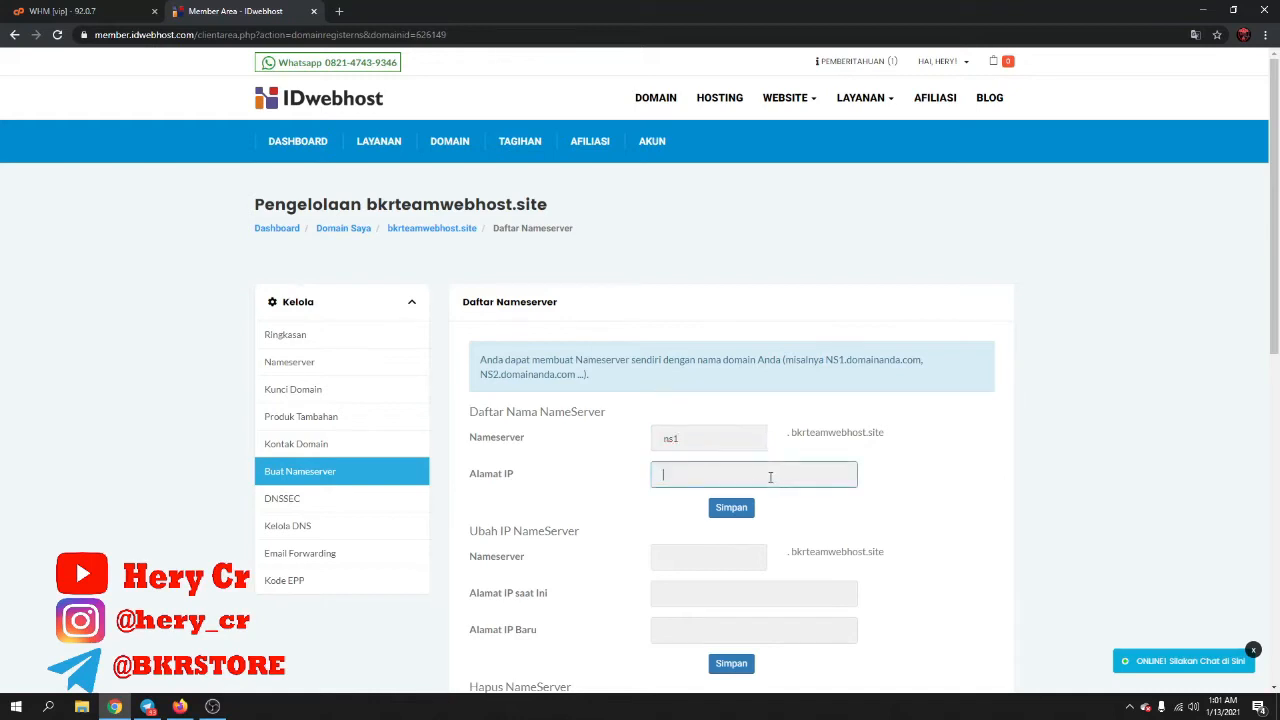
left_click(120, 11)
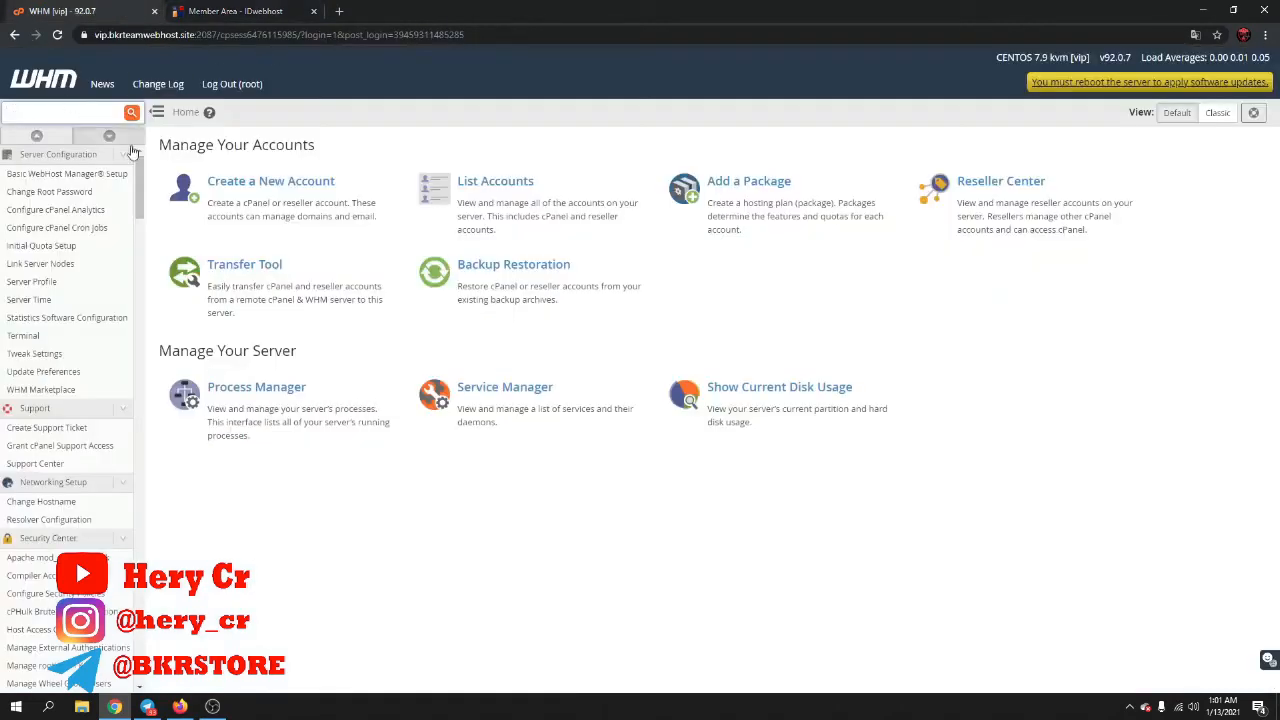
left_click(220, 11)
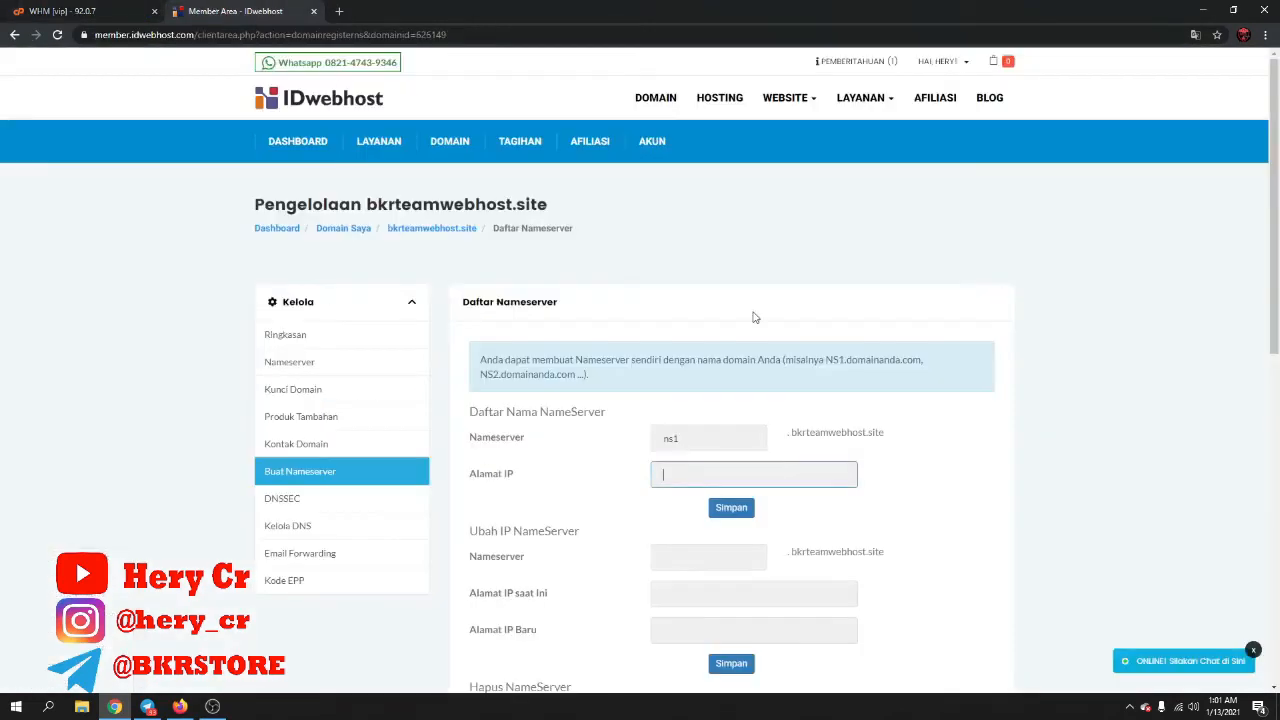
left_click(723, 441)
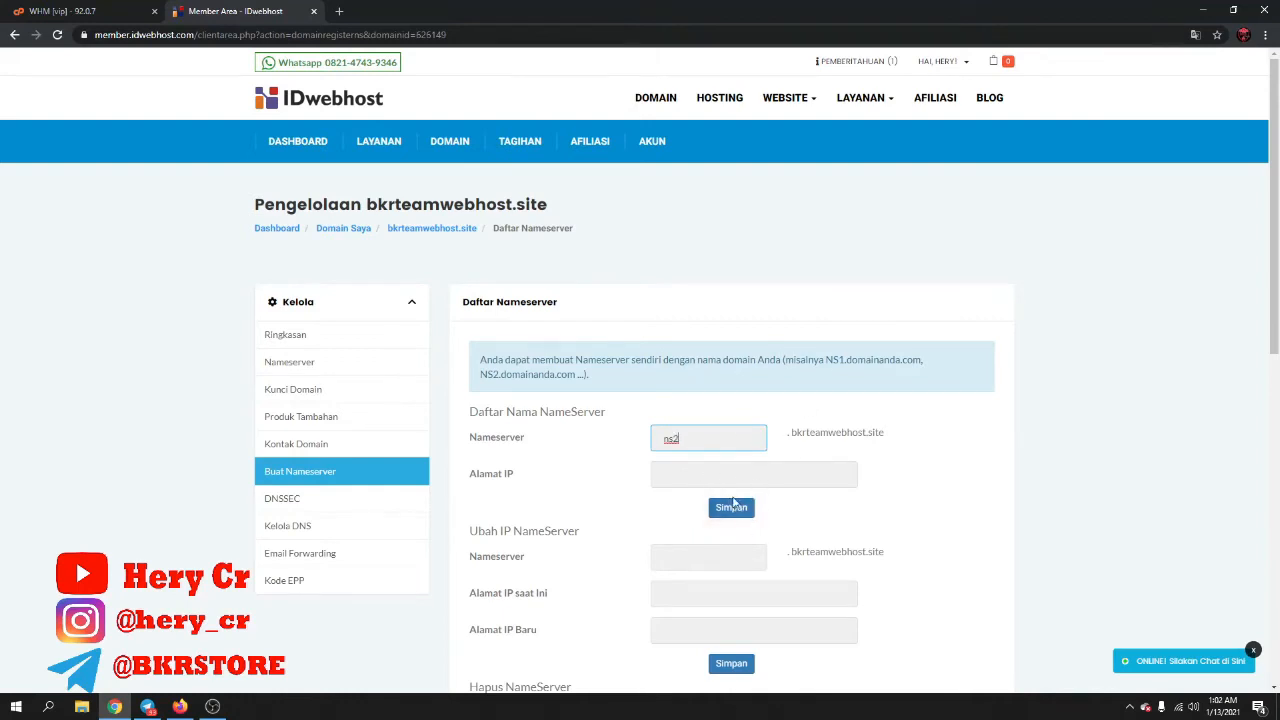
left_click(733, 509)
Clear the nameserver name and open the Kelola DNS page of bkrteamwebhost.site.
left_click(347, 527)
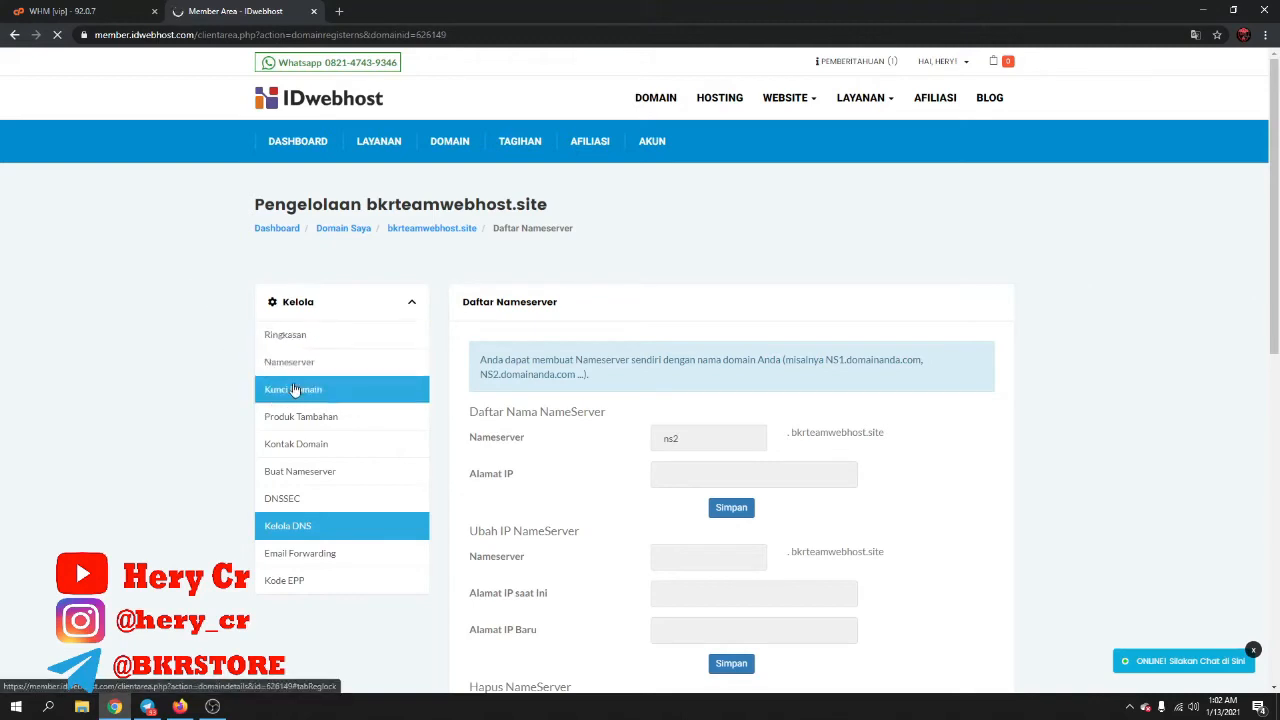
left_click(343, 536)
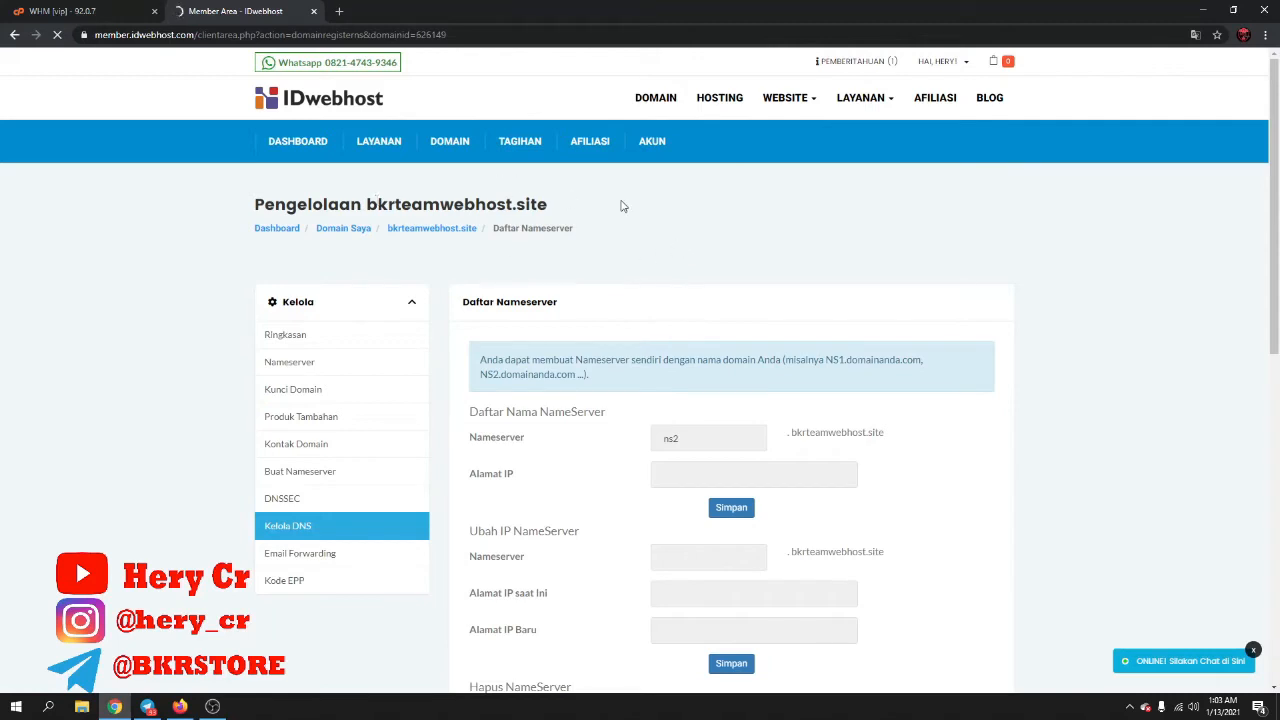
left_click_drag(706, 447, 622, 441)
key("BackSpace")
left_click(356, 107)
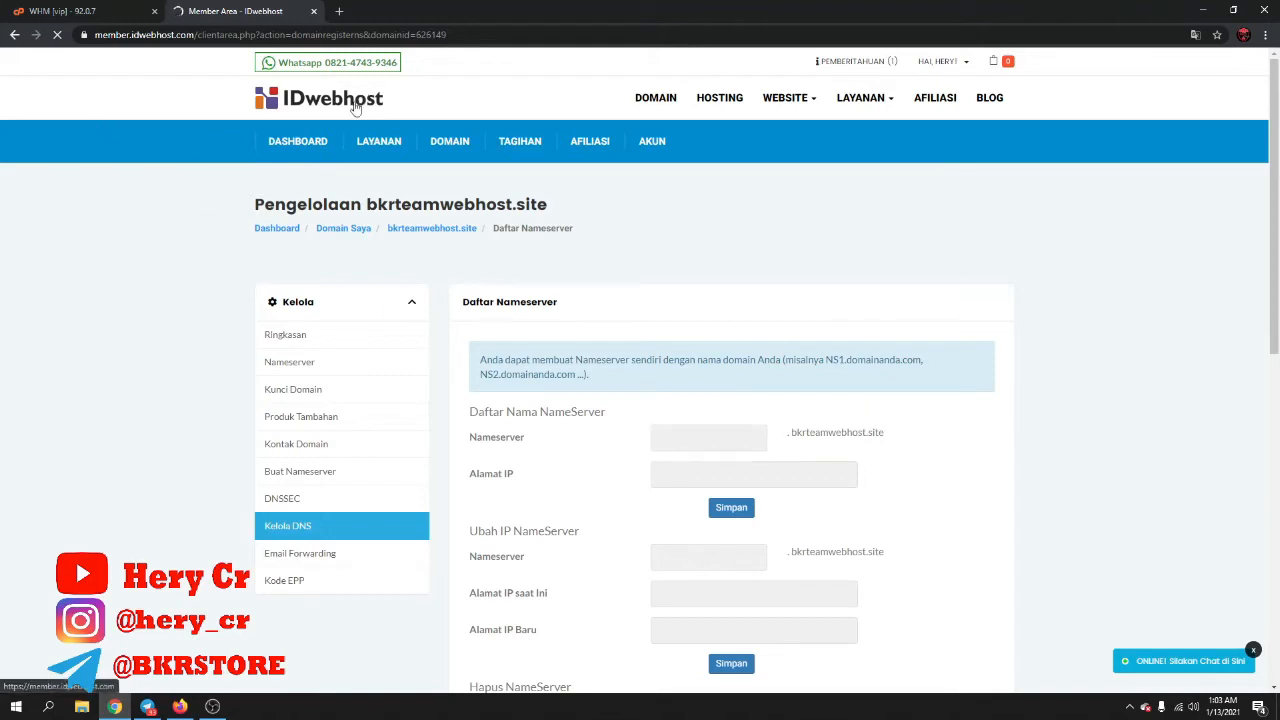
left_click(314, 14)
key("ctrl+t")
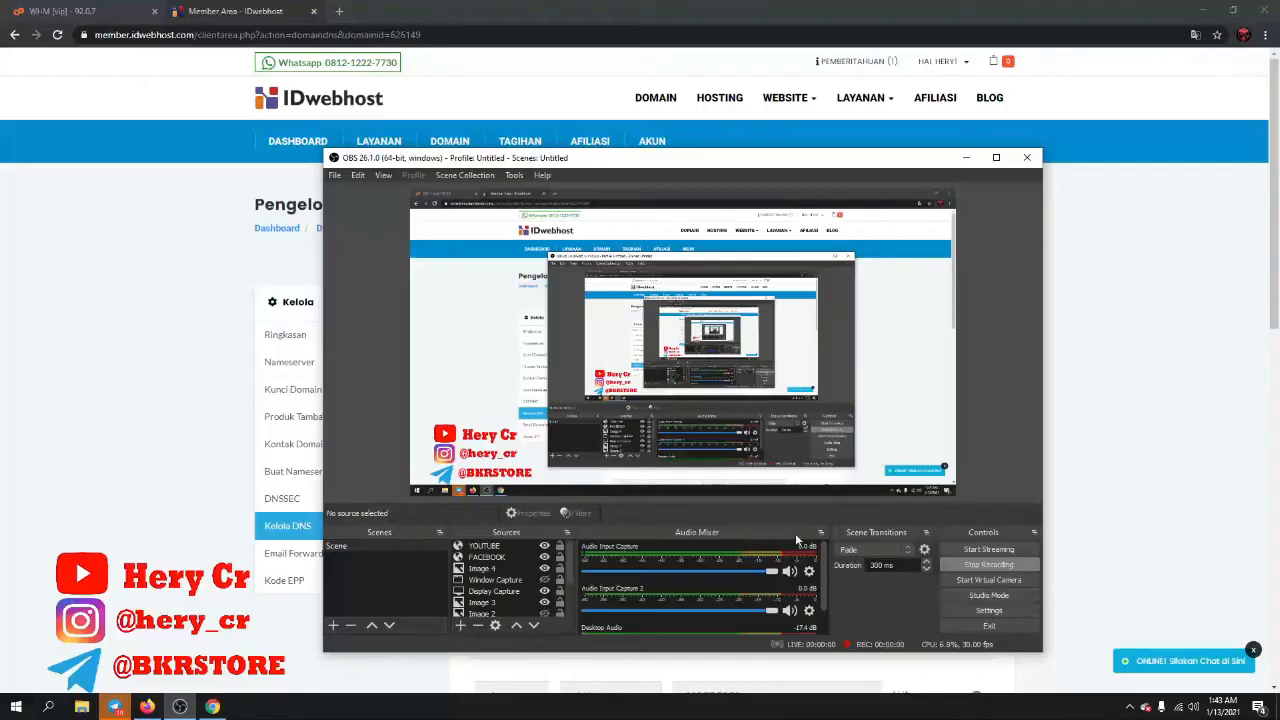
left_click(26, 478)
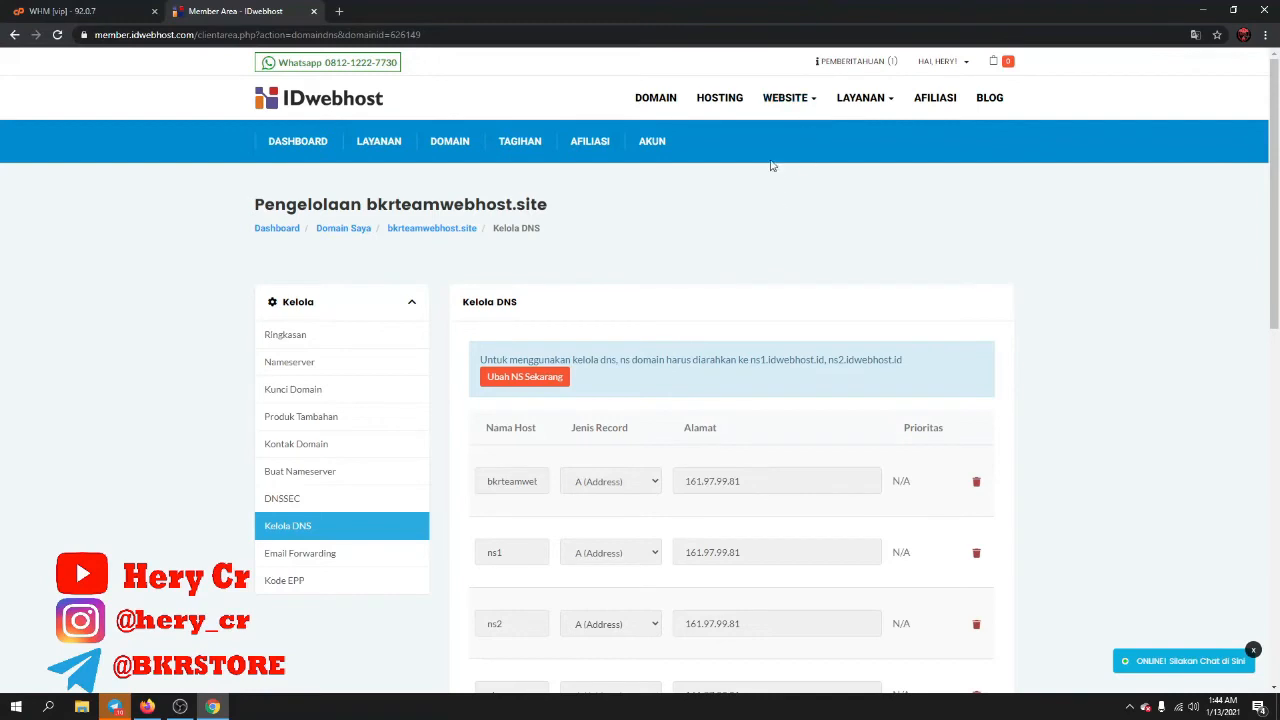
Examine the host names, record types and addresses of the existing DNS records for bkrteamwebhost.site.
scroll(745, 190, "down", 2)
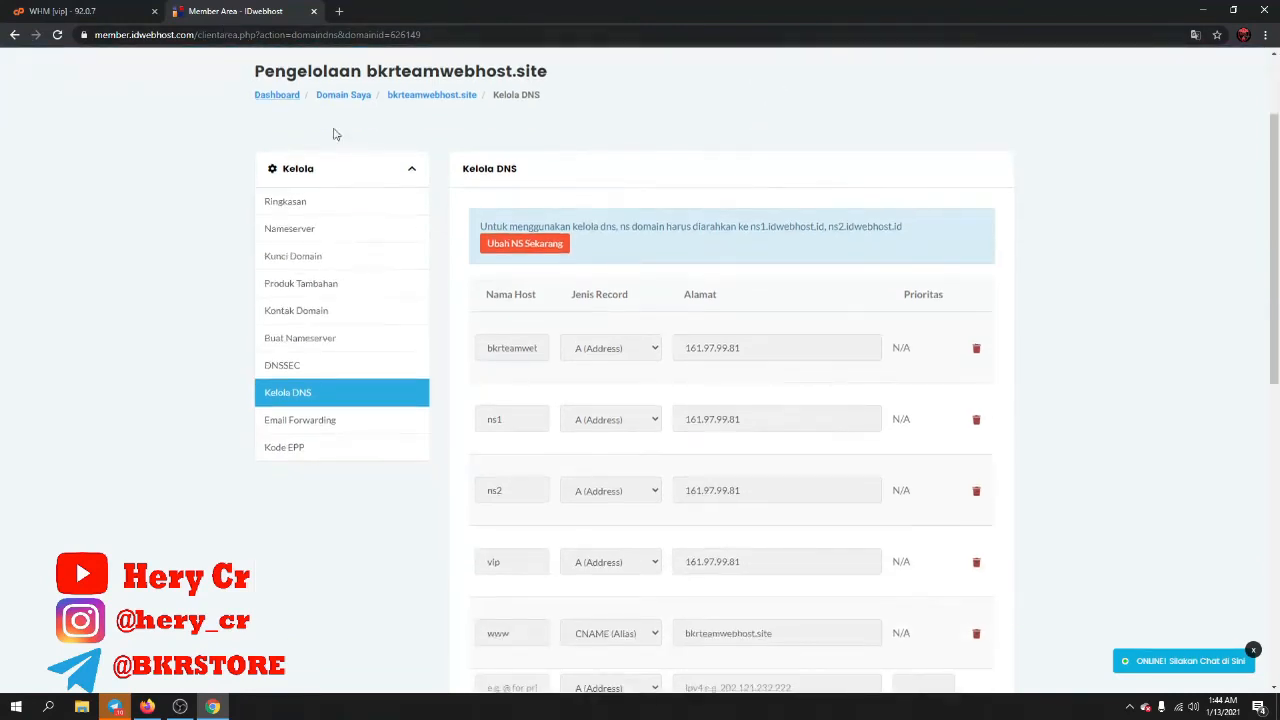
scroll(561, 272, "up", 2)
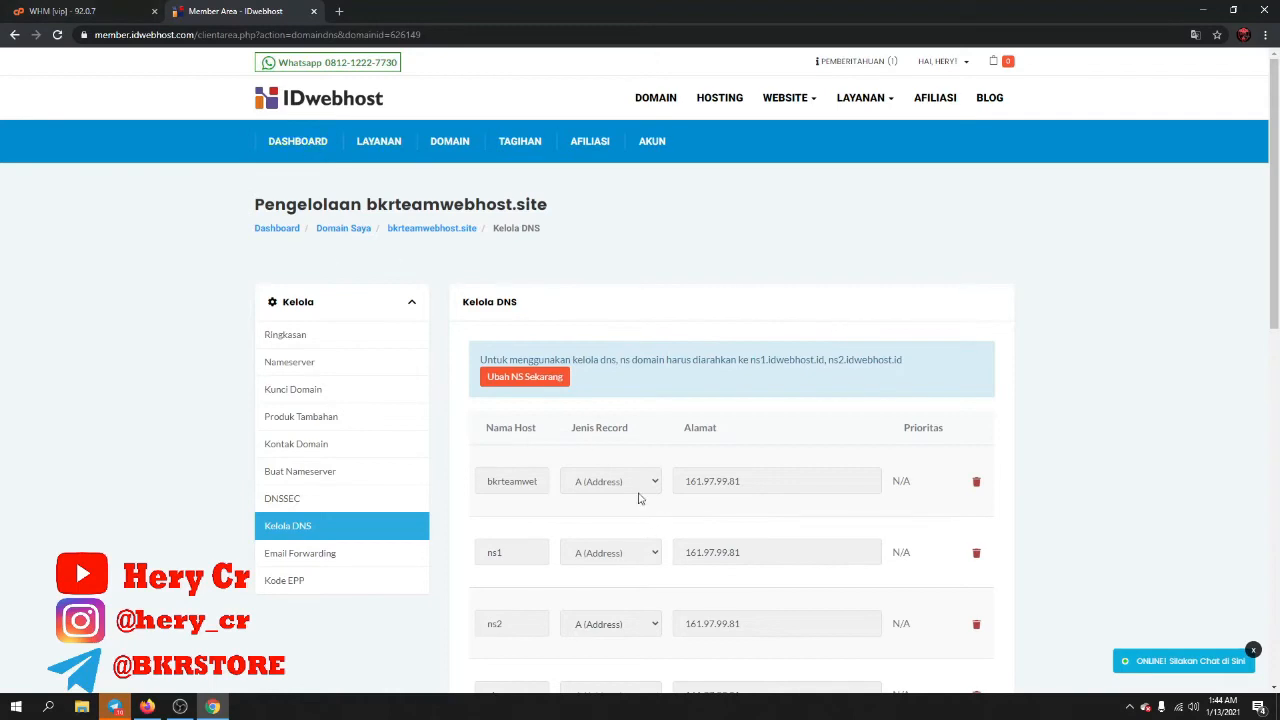
scroll(640, 497, "down", 2)
scroll(640, 497, "up", 2)
scroll(497, 399, "down", 1)
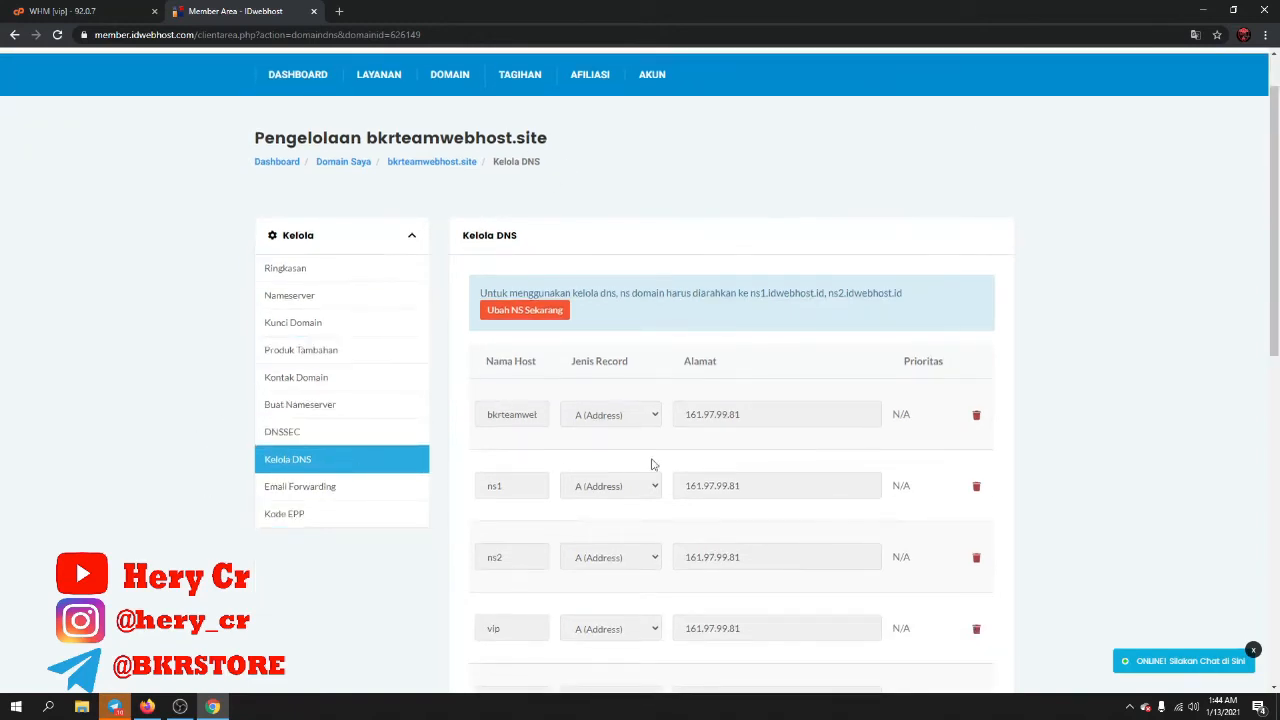
scroll(525, 432, "down", 1)
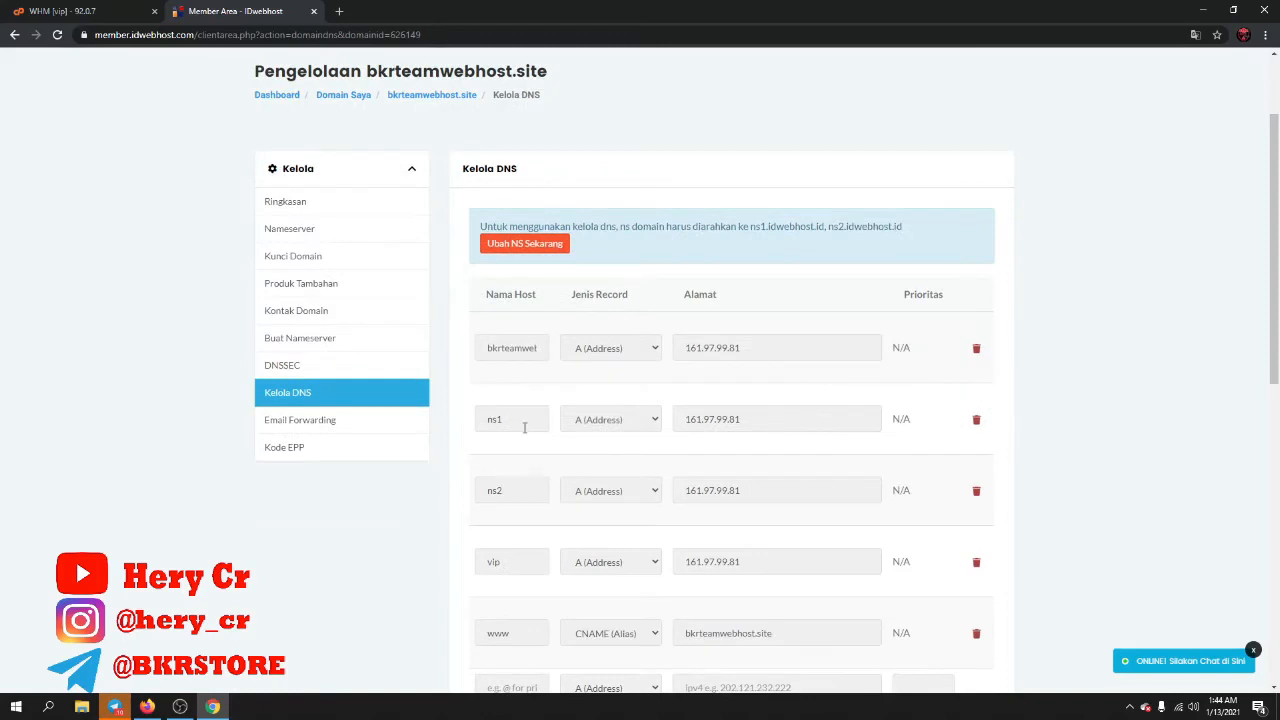
scroll(524, 427, "down", 1)
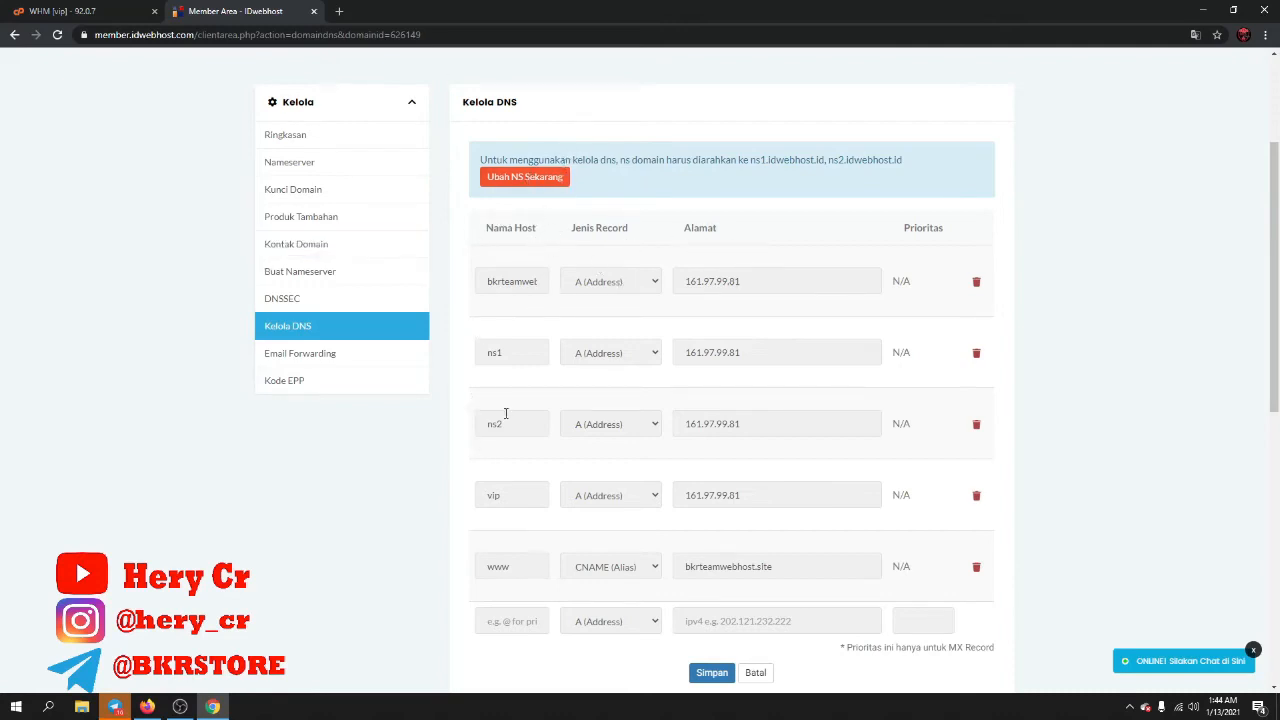
scroll(515, 440, "down", 2)
Choose A (Address) as the record type in the blank new DNS record row.
left_click(602, 490)
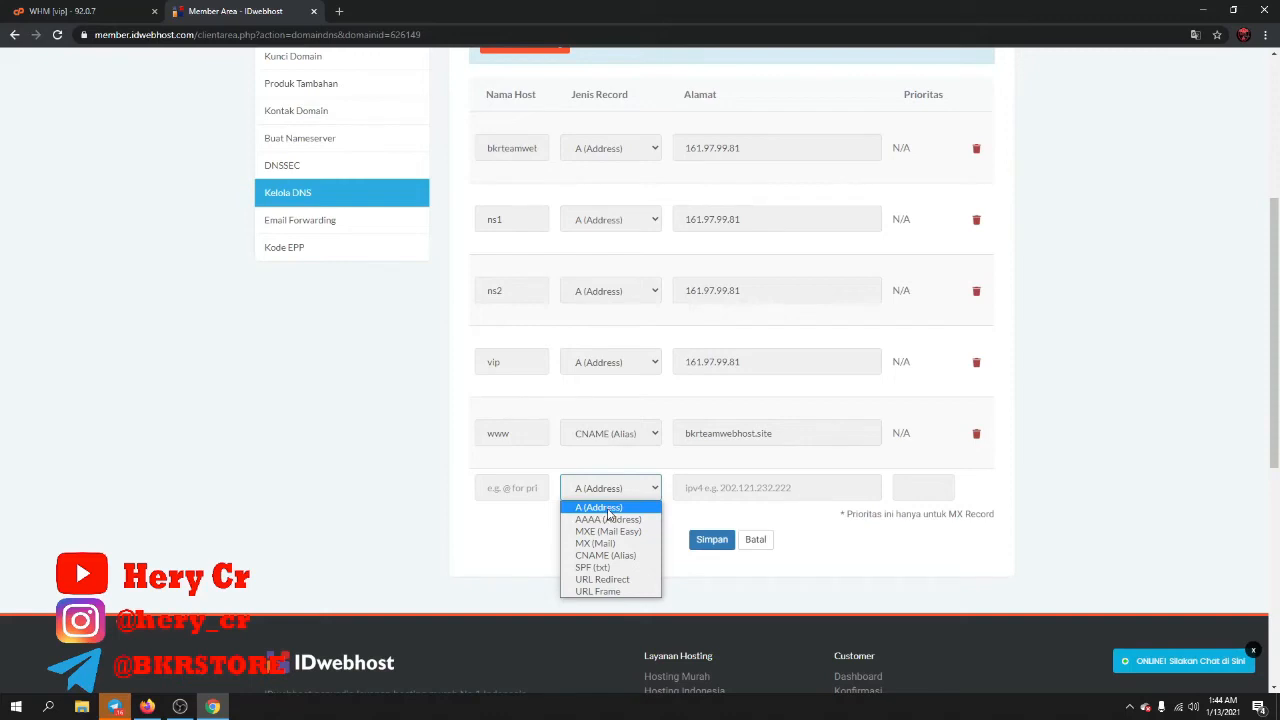
left_click(608, 508)
scroll(615, 480, "up", 3)
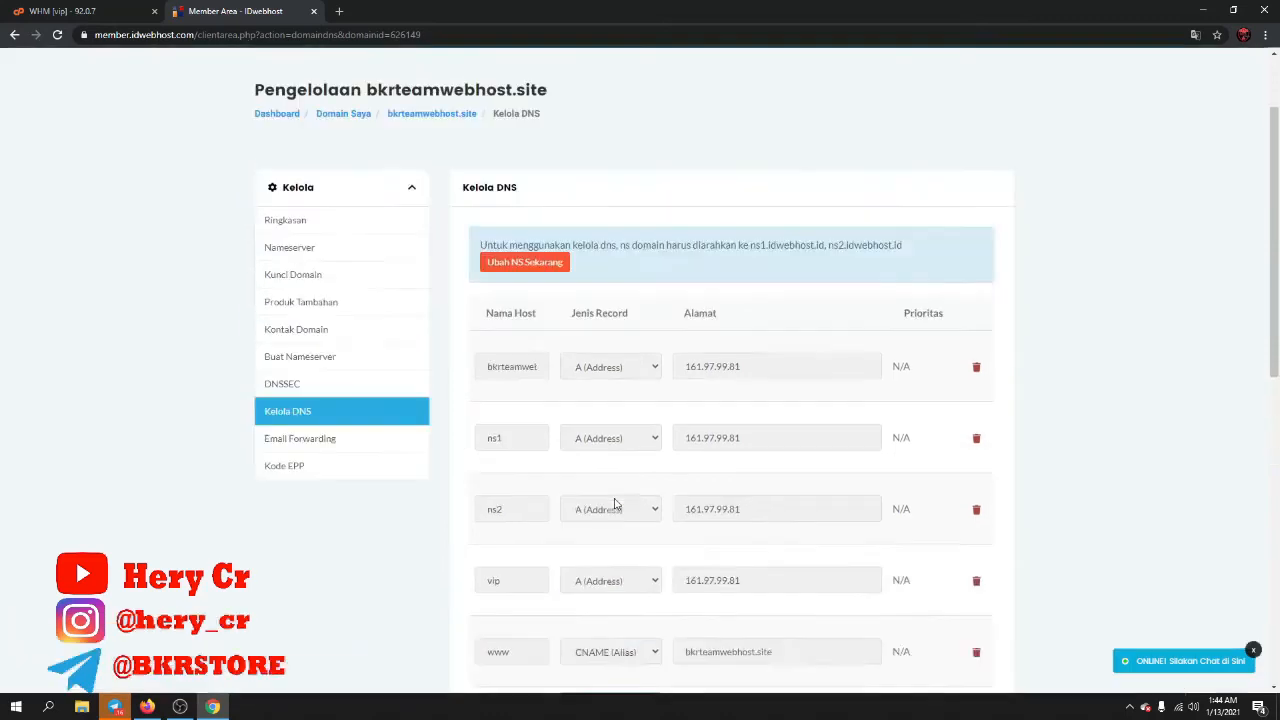
scroll(618, 483, "down", 2)
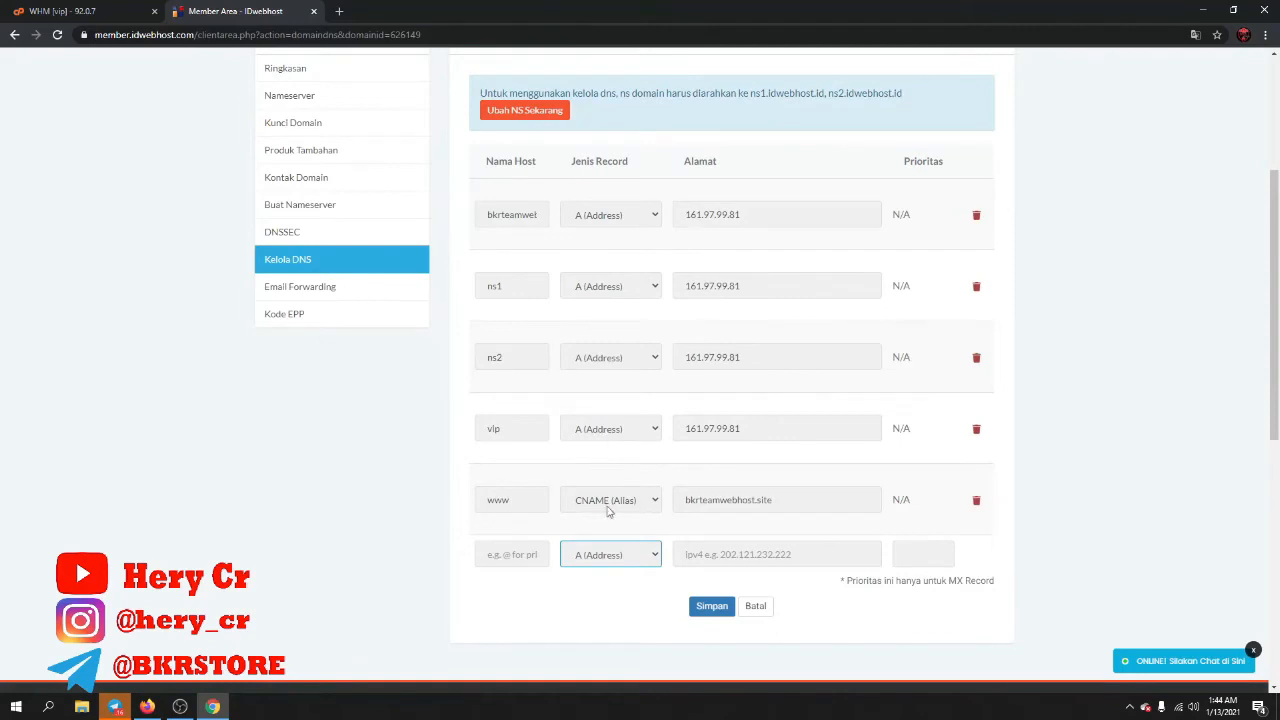
scroll(607, 510, "up", 3)
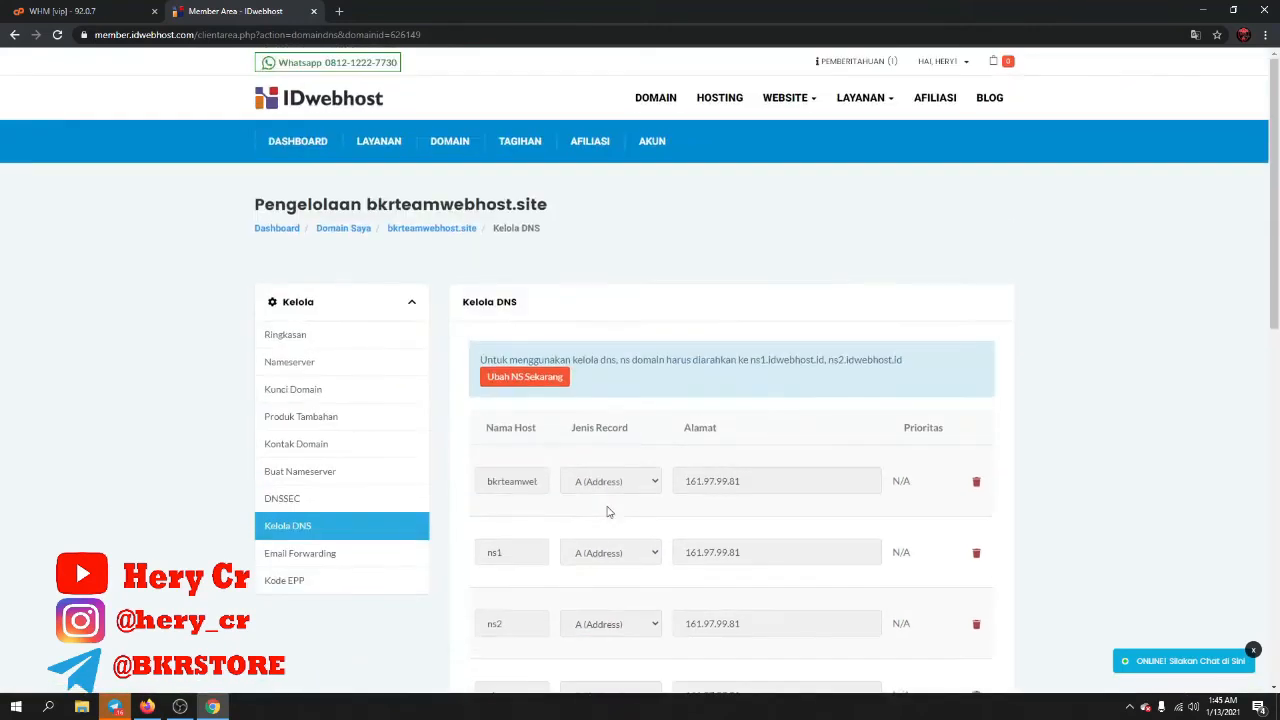
scroll(604, 420, "down", 1)
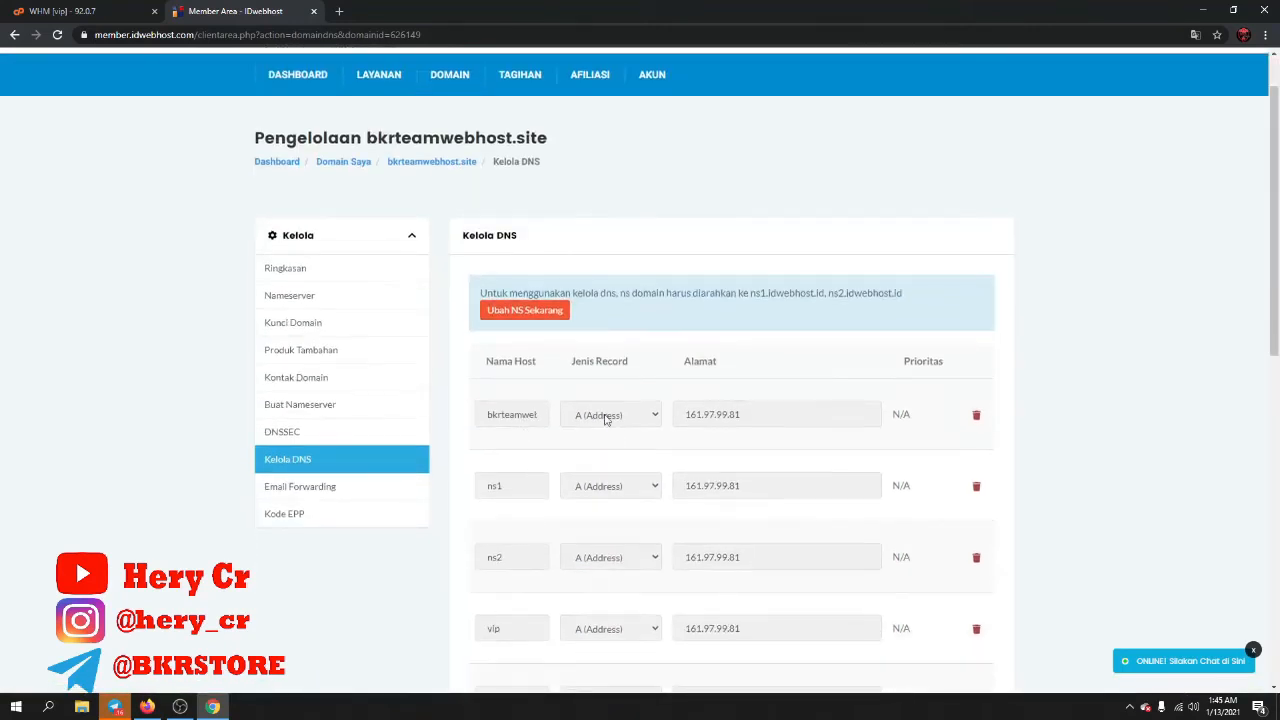
Read the full host name of the first A record from start to end in its narrow name field.
left_click(513, 414)
key("Right")
key("Right")
key("Right")
key("Right")
key("Right")
key("Right")
key("Right")
key("Right")
key("Right")
key("Right")
key("Right")
key("Right")
key("Right")
key("Left")
key("Left")
key("Left")
key("Left")
key("Left")
key("Left")
key("Left")
key("Left")
key("Left")
key("Left")
key("Left")
key("Left")
key("Left")
key("Left")
key("Left")
key("Left")
key("Left")
key("Left")
key("Left")
Check the host name and IP address of the ns1 record against the other DNS records.
left_click(528, 490)
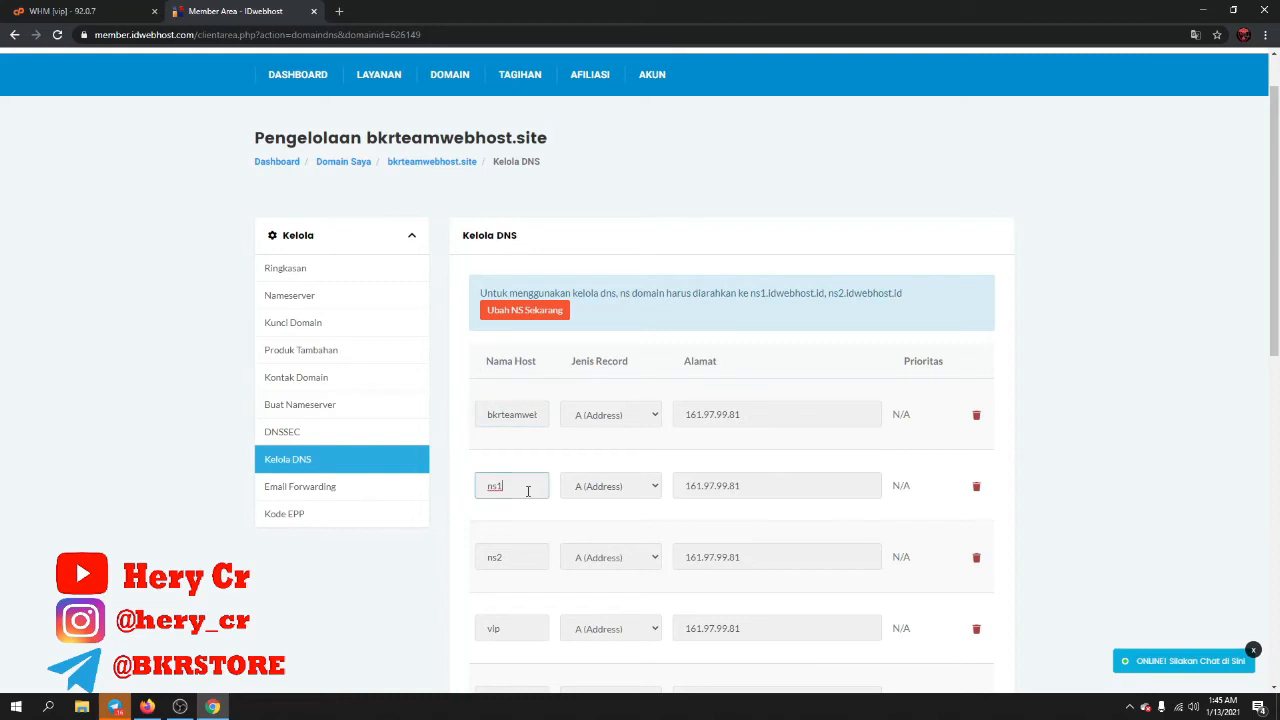
left_click(764, 486)
scroll(764, 486, "down", 1)
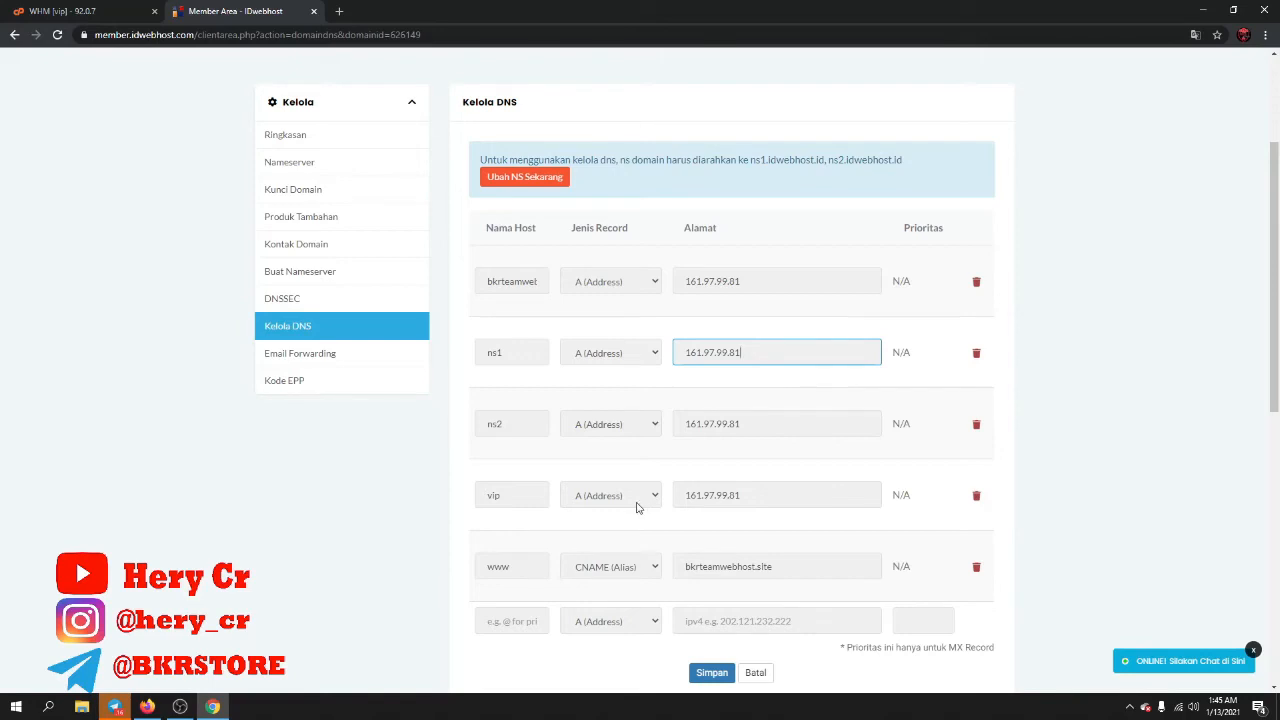
scroll(634, 508, "up", 1)
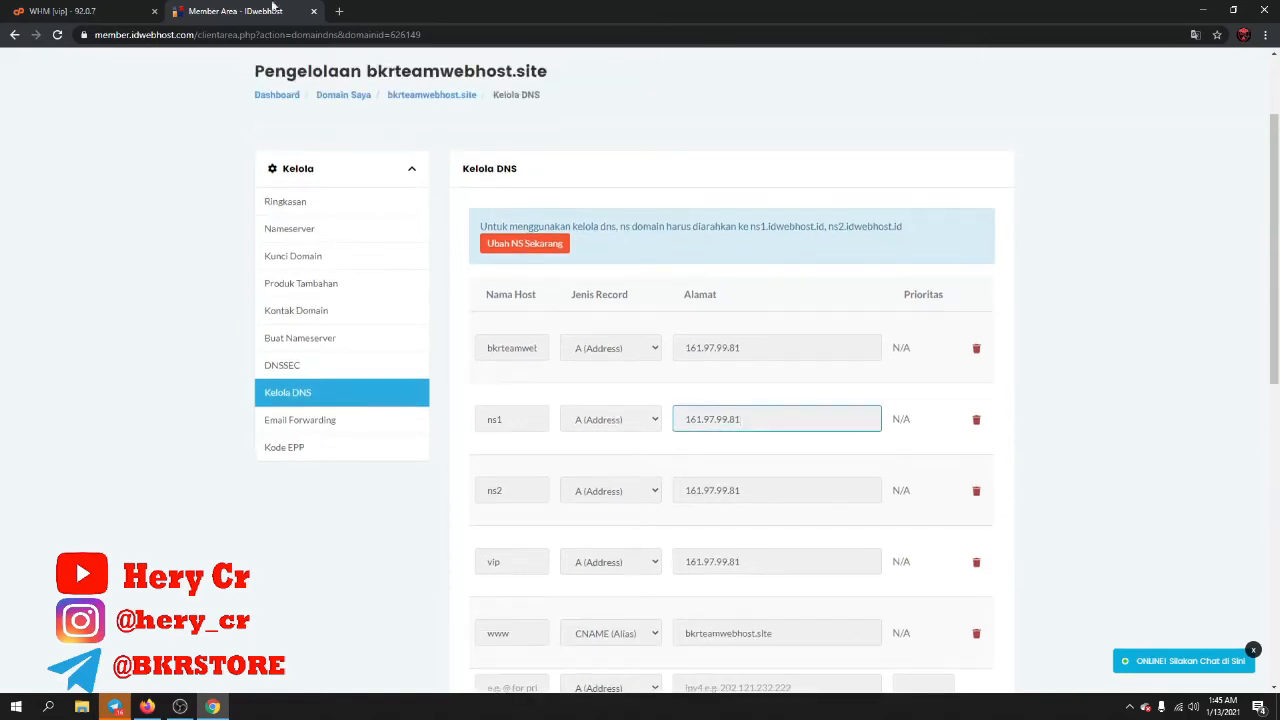
Check the hostname in the WHM page's full address and compare it with the vip entry in the domain's DNS records.
left_click(55, 11)
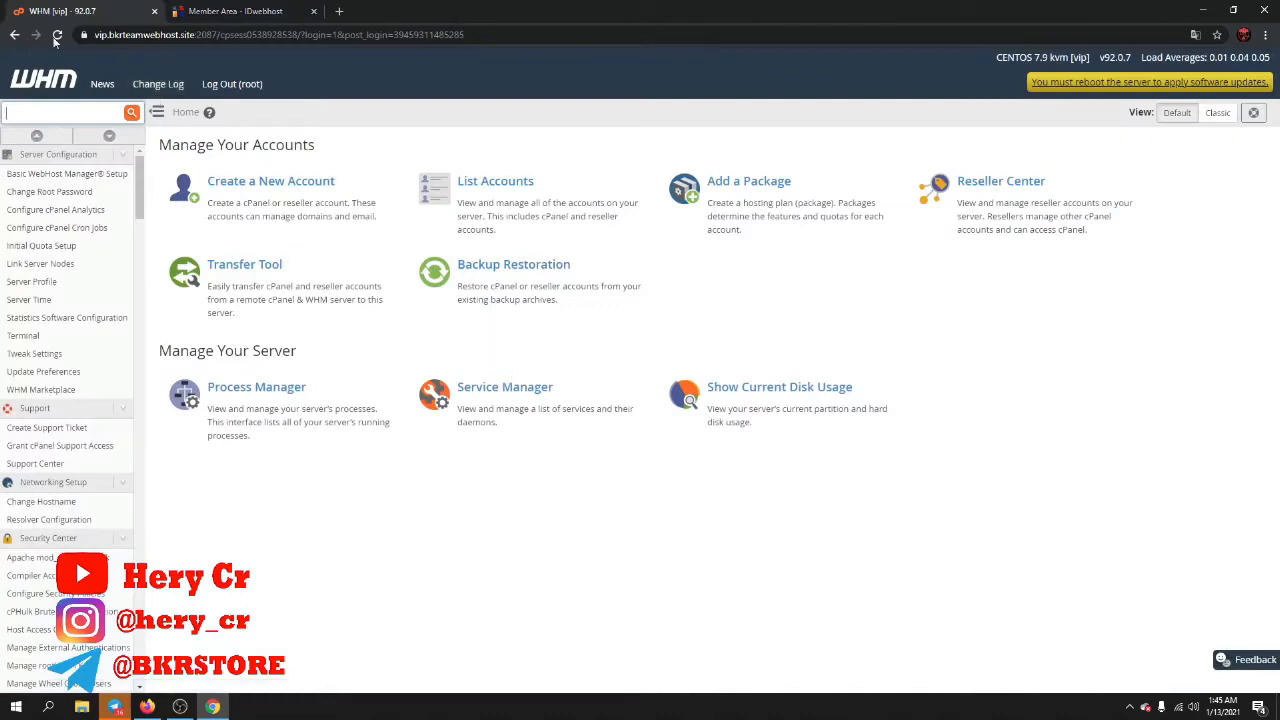
left_click(222, 36)
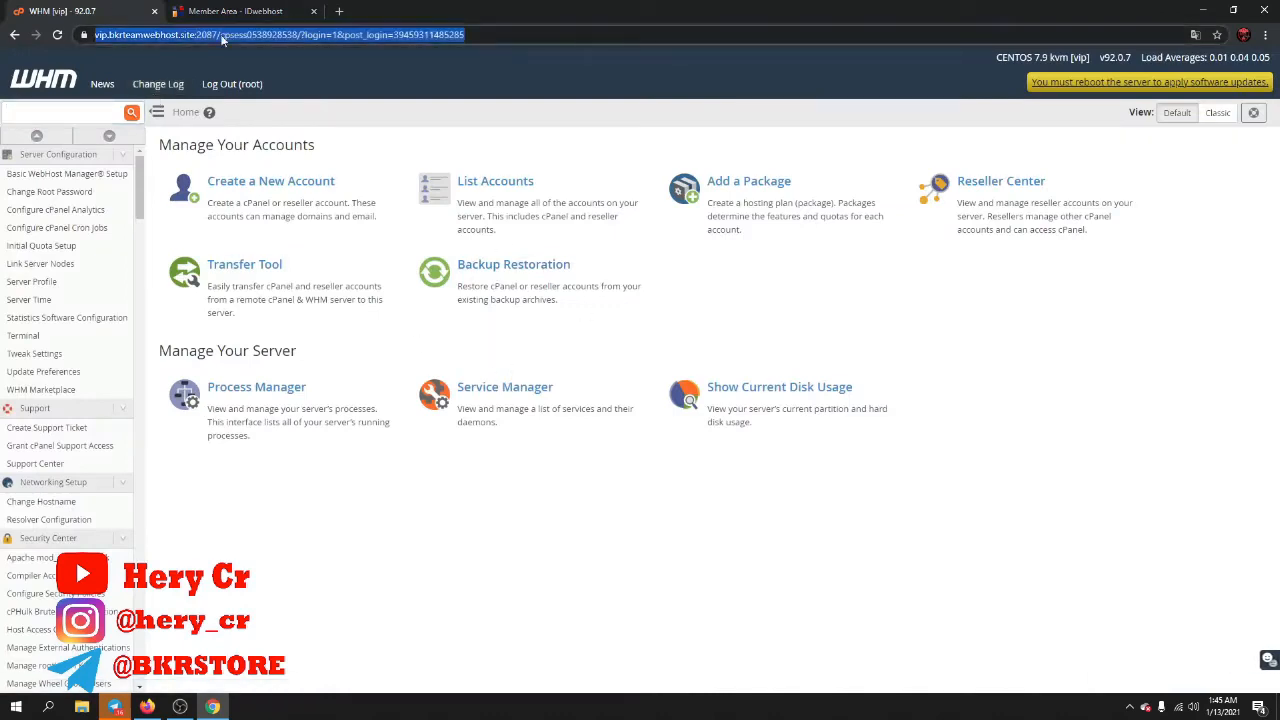
left_click(222, 36)
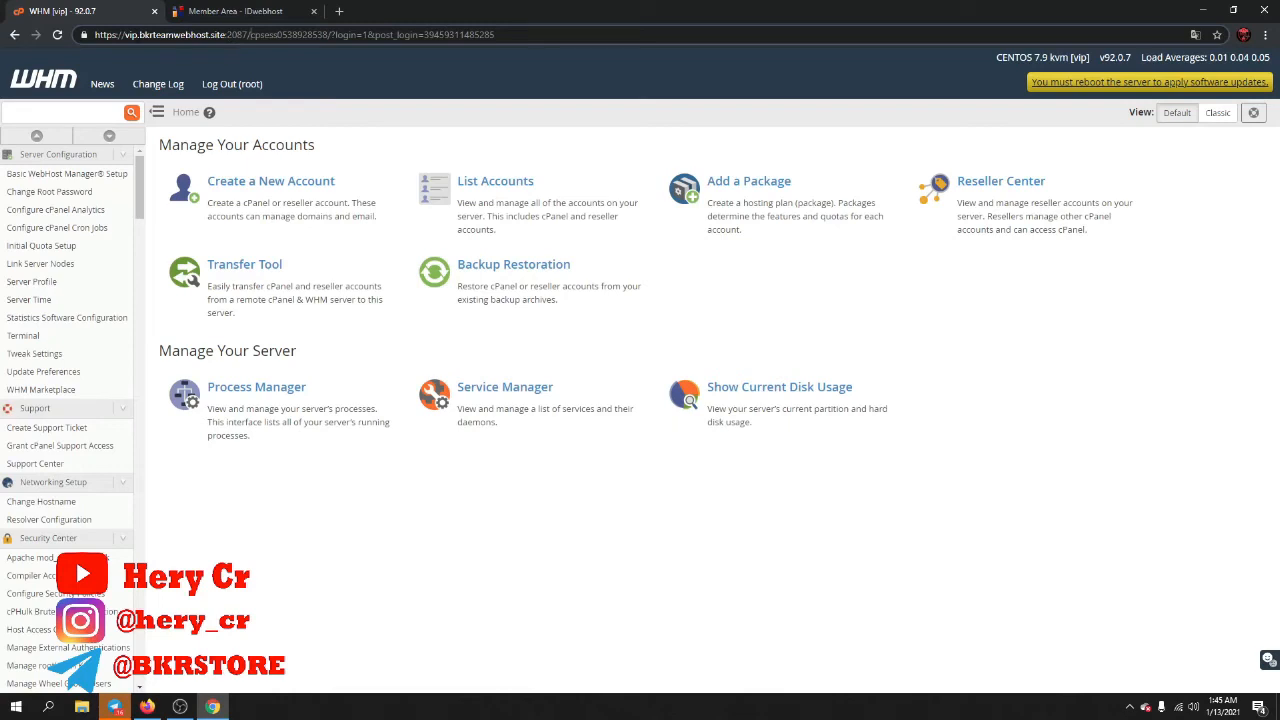
left_click(185, 14)
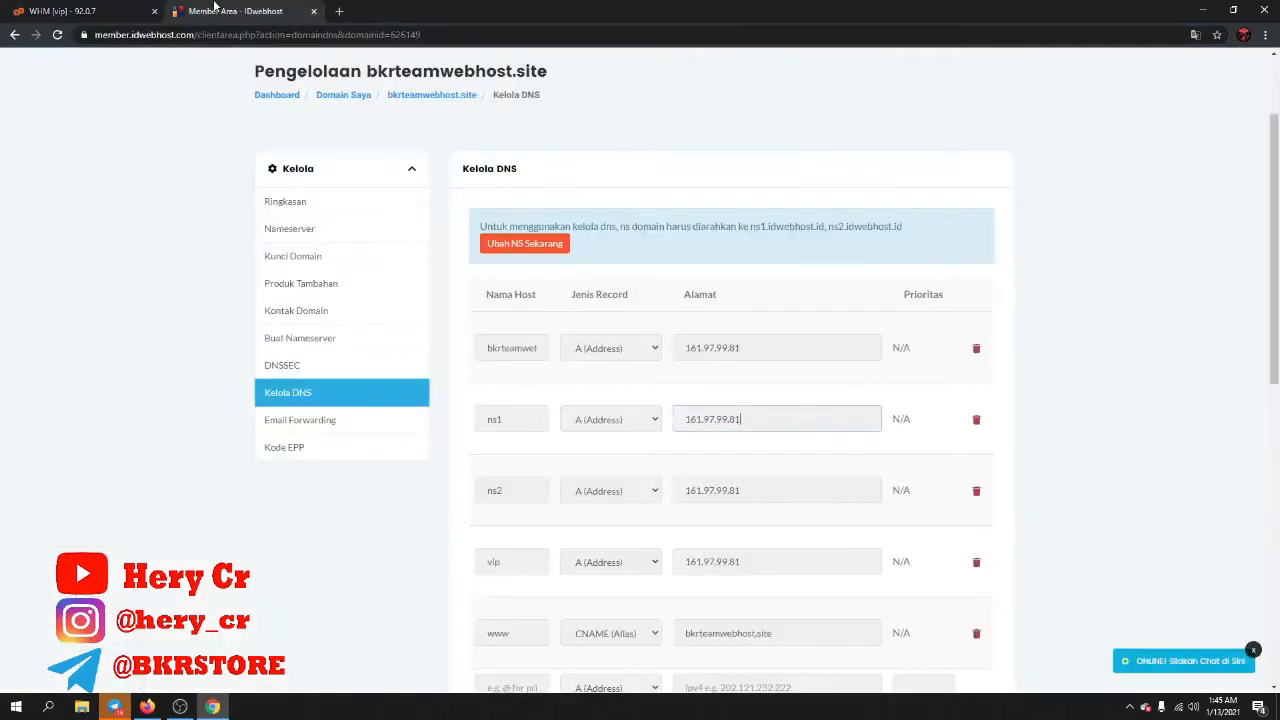
scroll(523, 520, "down", 2)
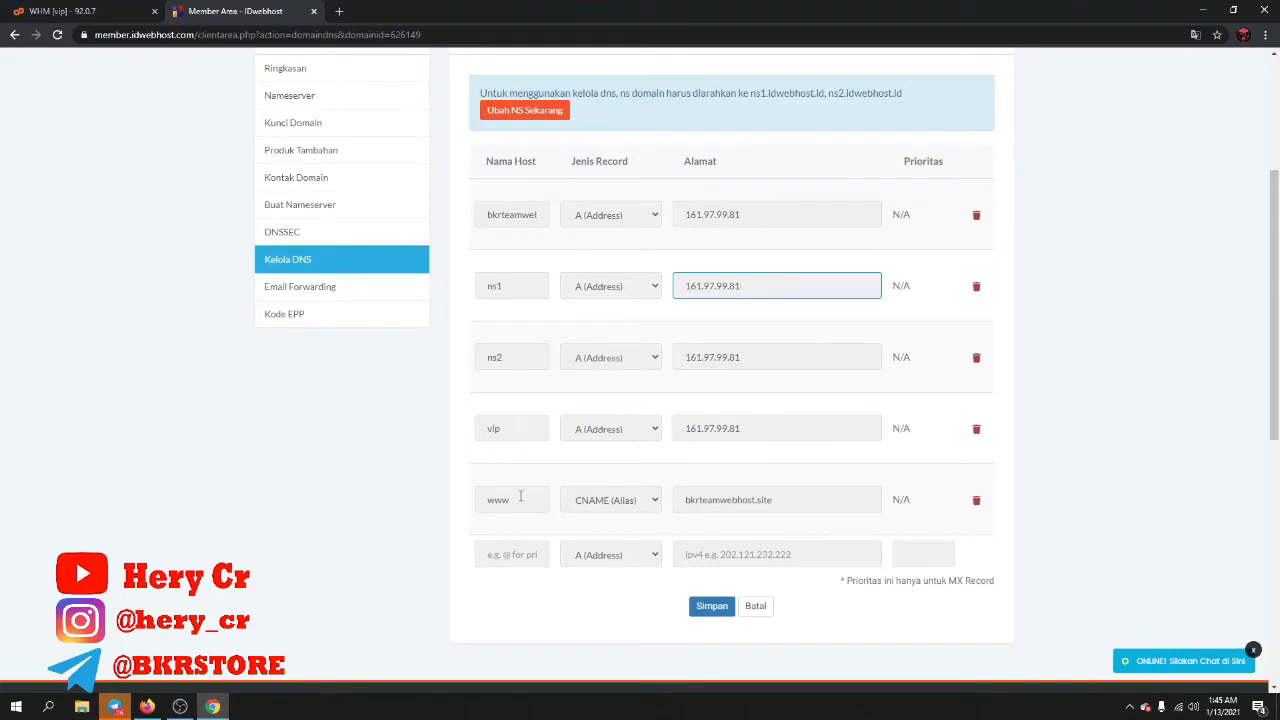
Review the full list of DNS records for bkrteamwebhost.site, from the root A record to the www CNAME.
scroll(500, 328, "down", 2)
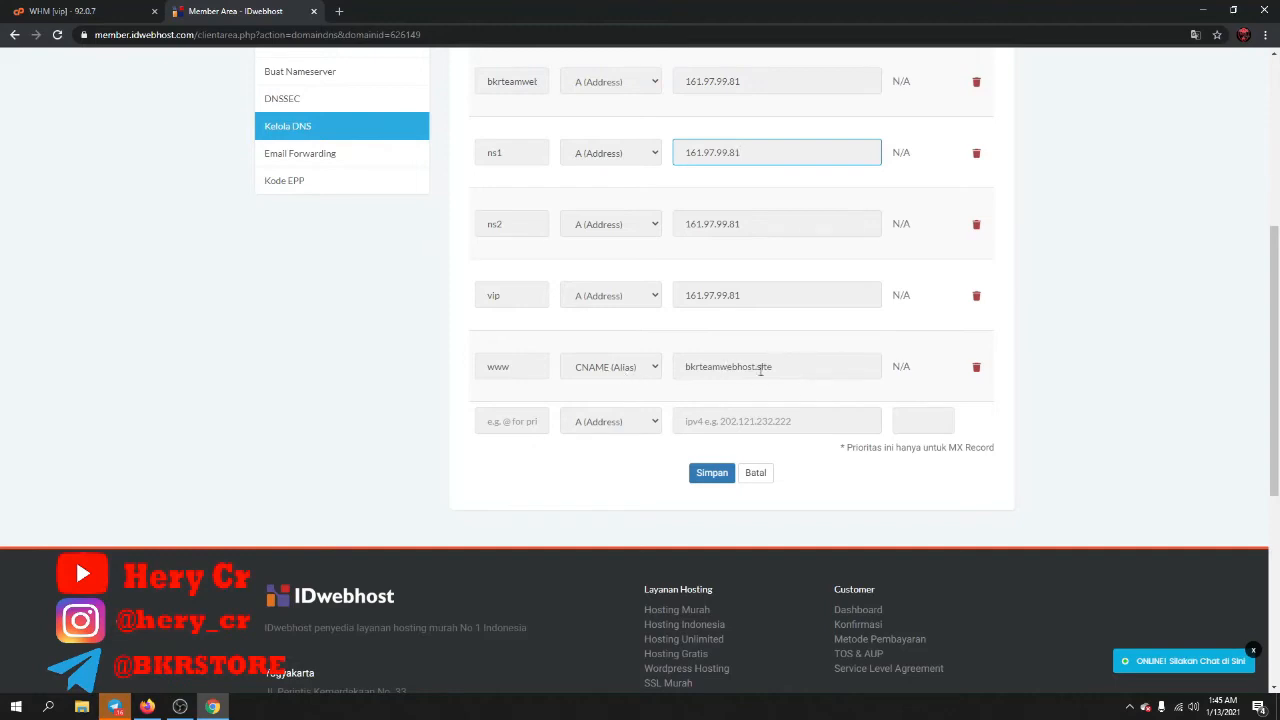
scroll(754, 405, "up", 3)
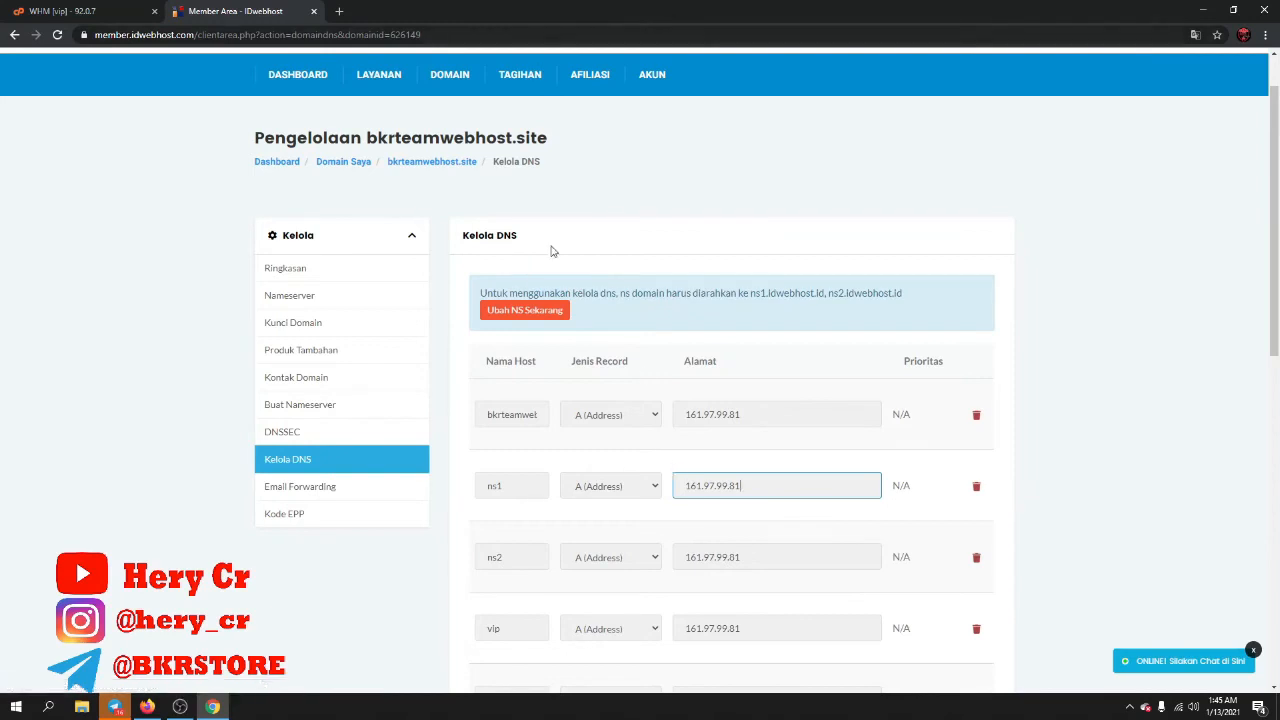
scroll(604, 244, "down", 2)
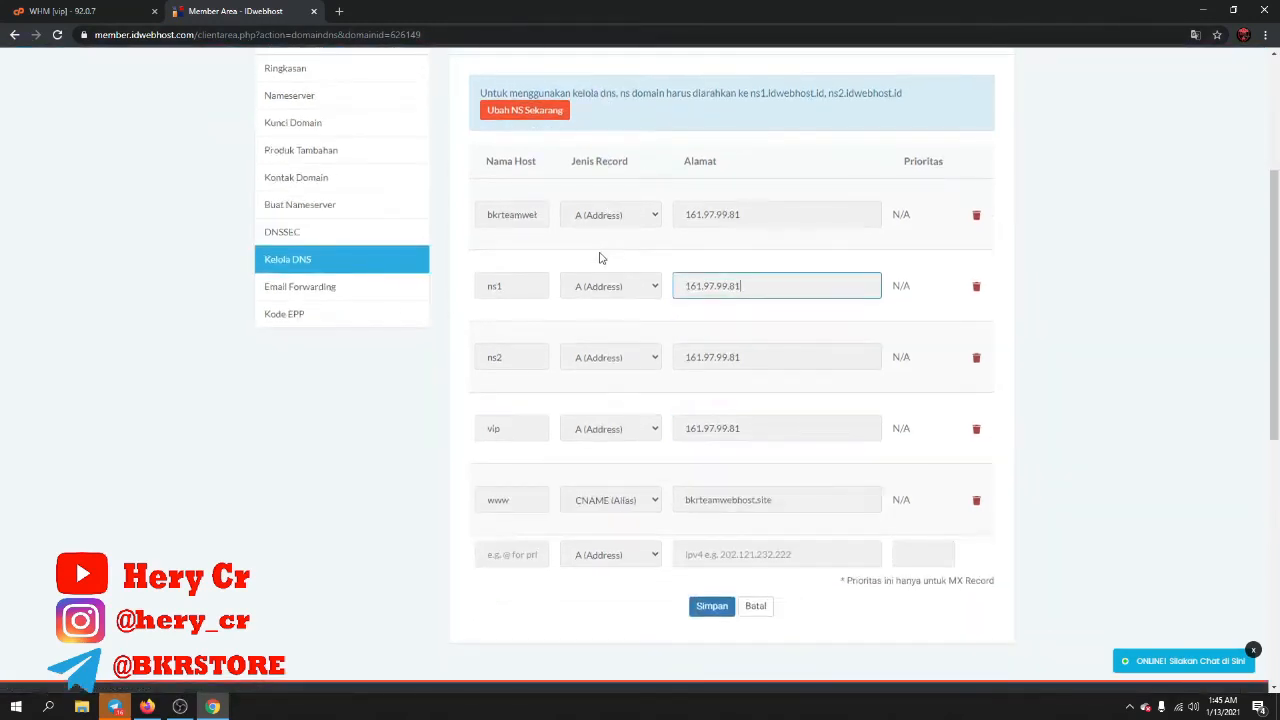
scroll(600, 275, "up", 3)
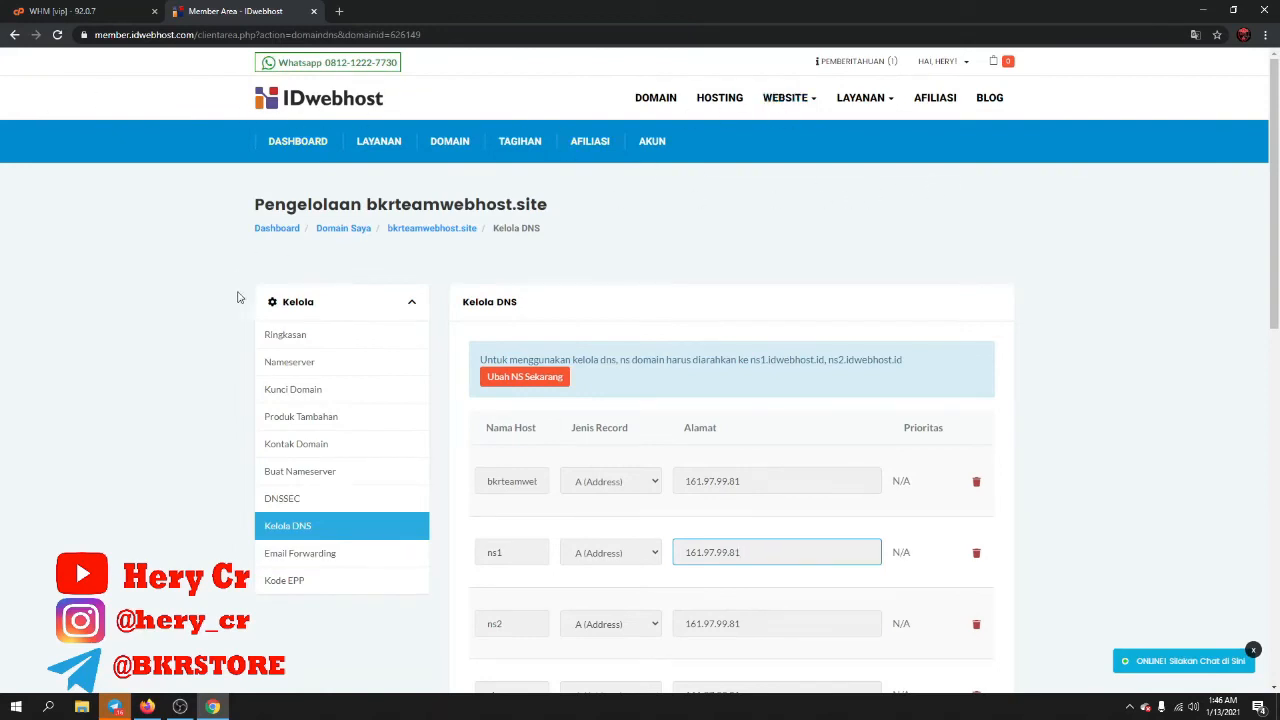
scroll(891, 354, "down", 3)
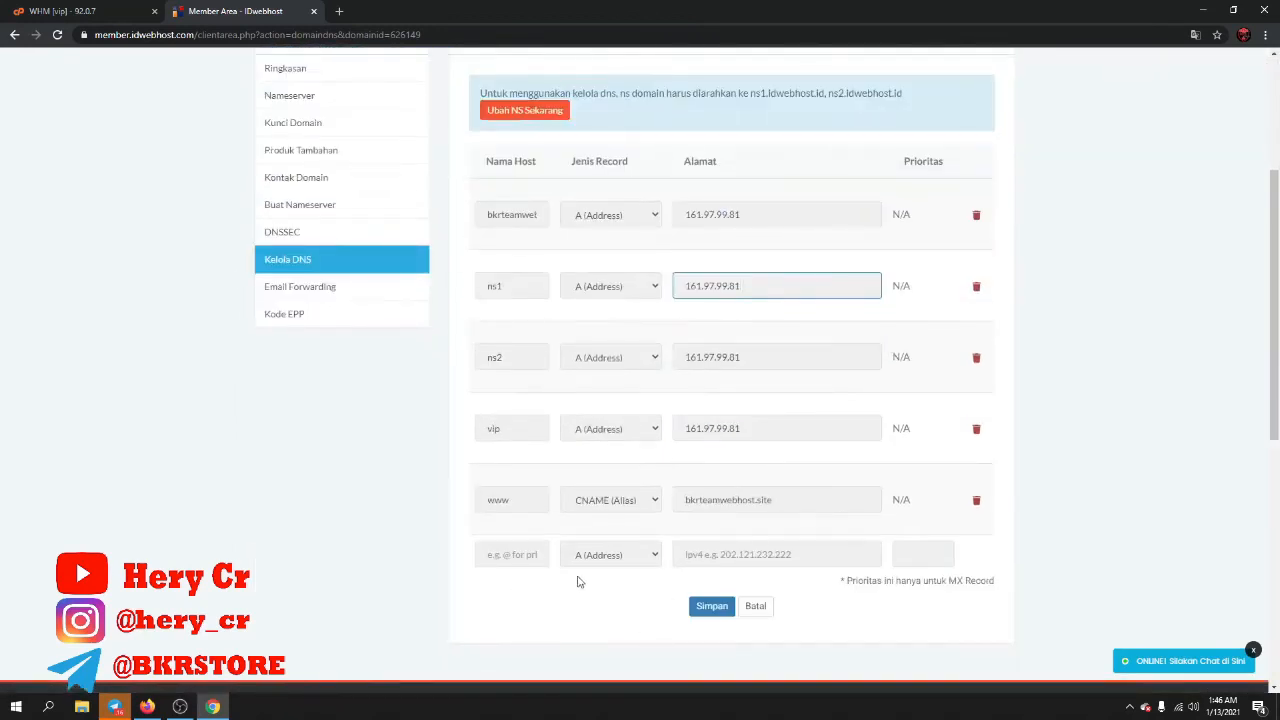
scroll(414, 486, "up", 2)
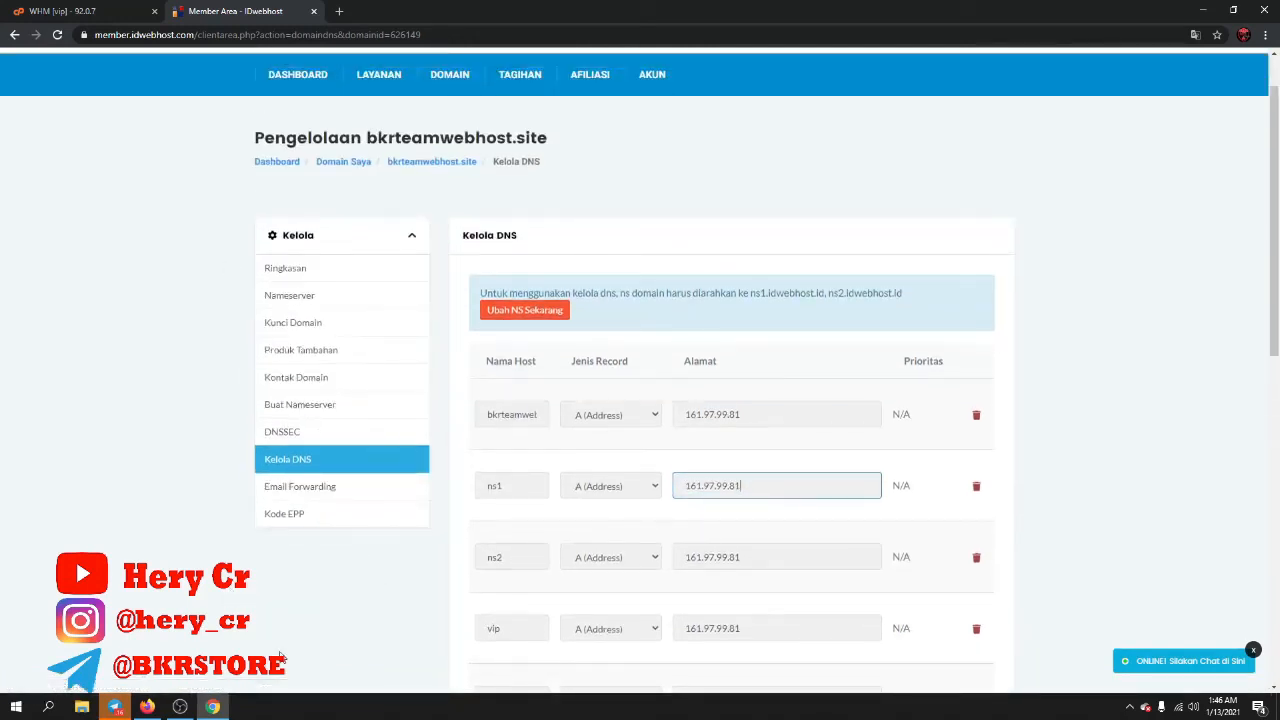
Switch to Cloudflare in Firefox and open the DNS management page of bkrteamwebhost.site.
left_click(148, 705)
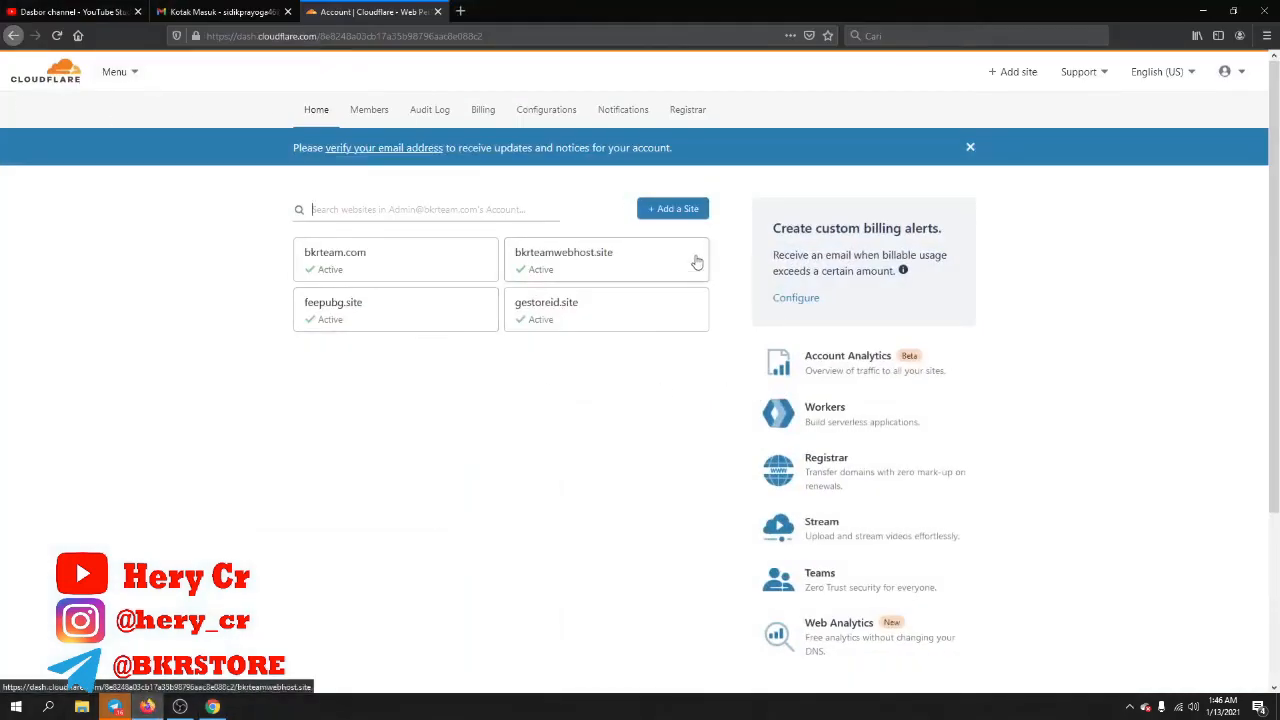
left_click(580, 248)
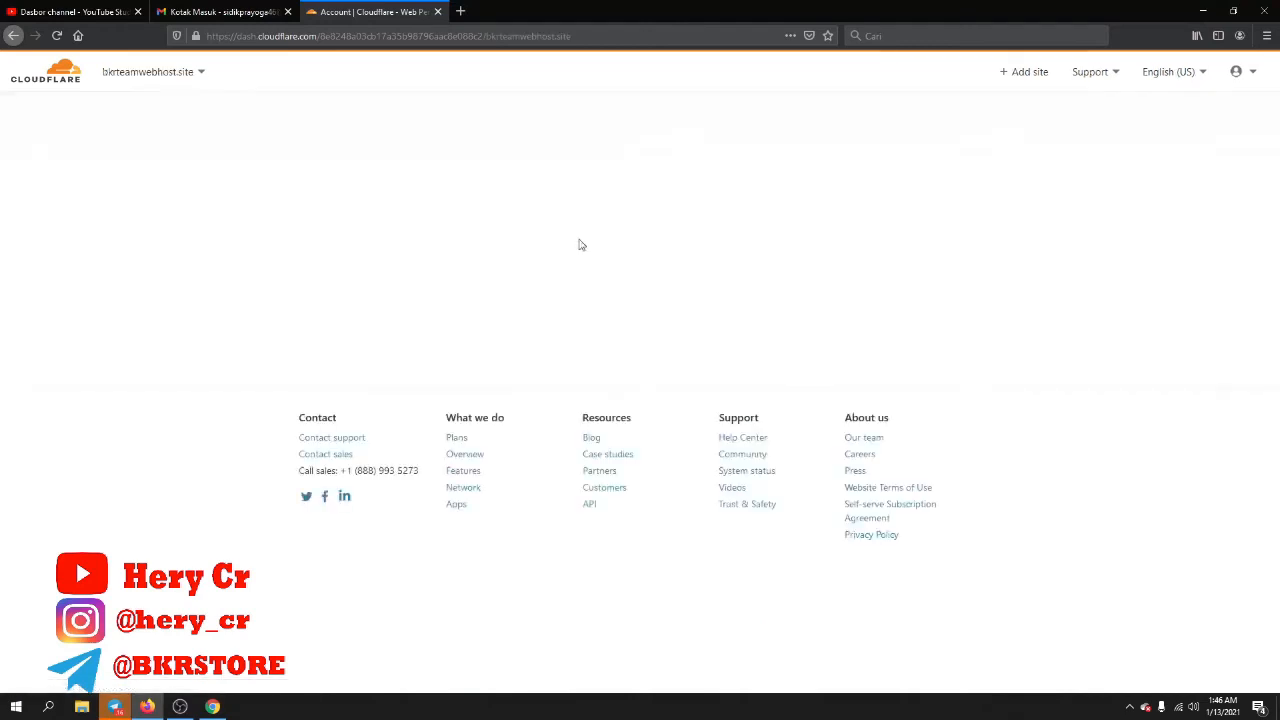
left_click(63, 72)
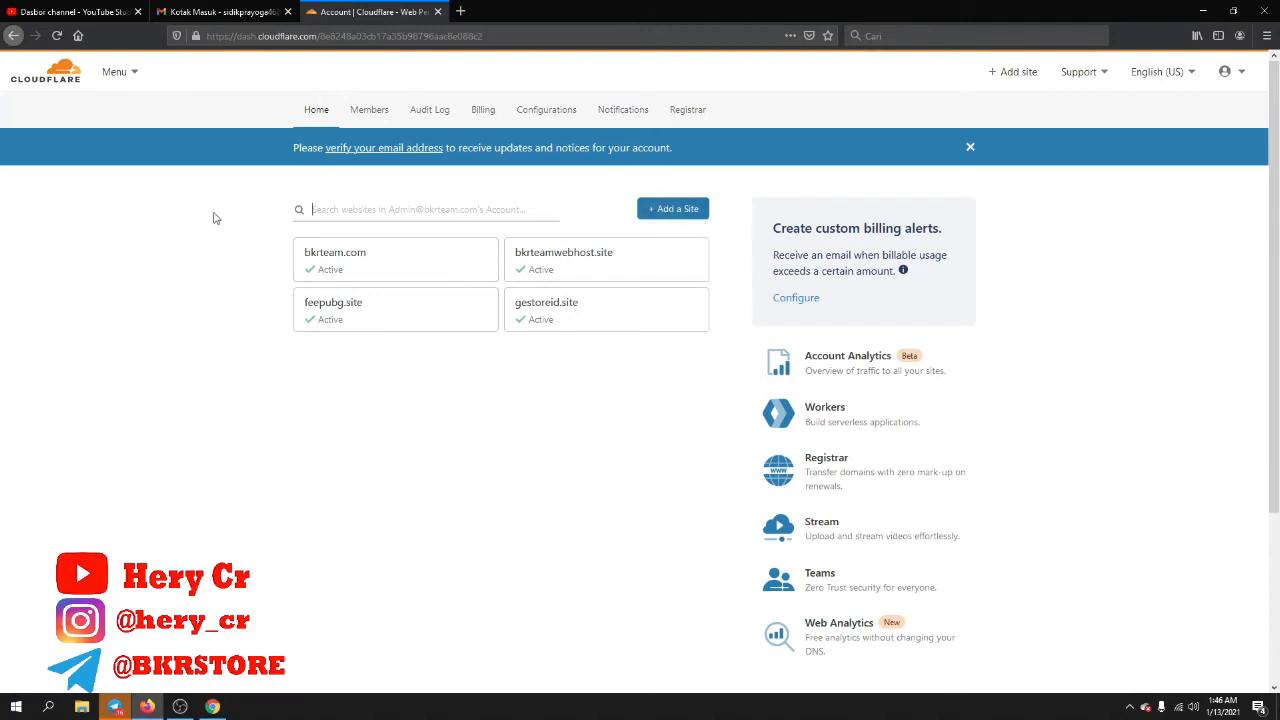
left_click(613, 260)
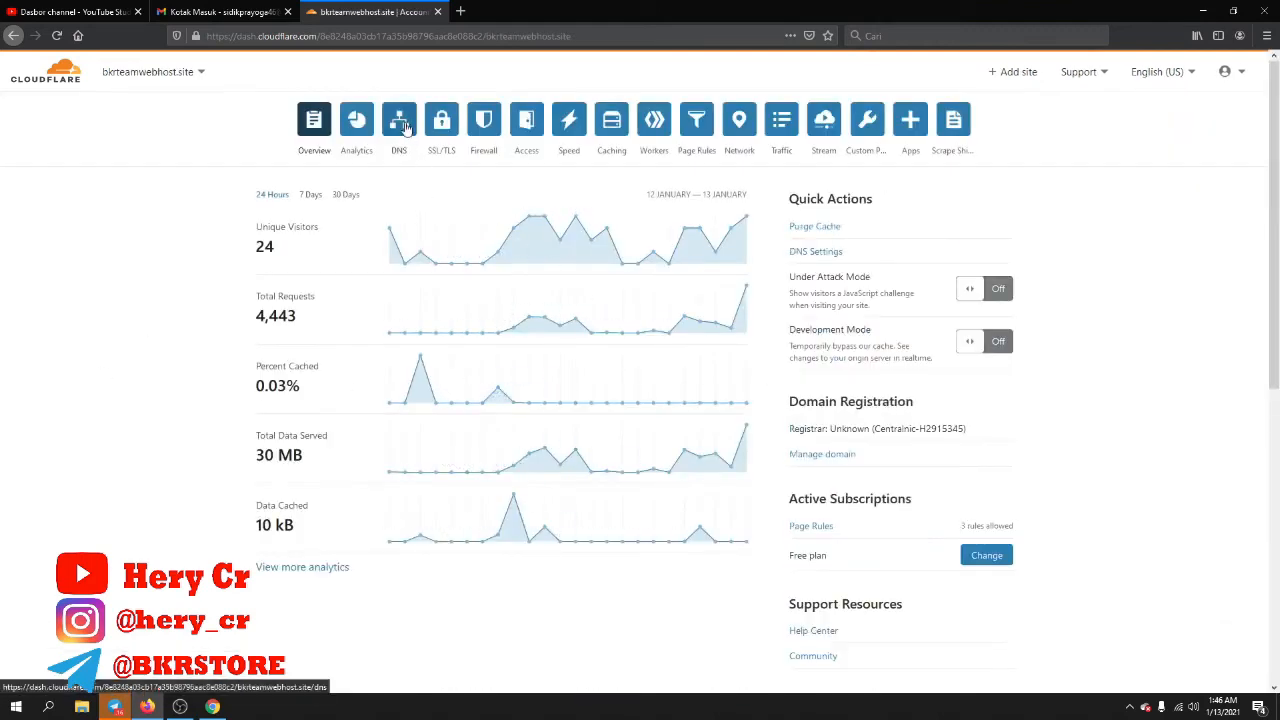
left_click(399, 122)
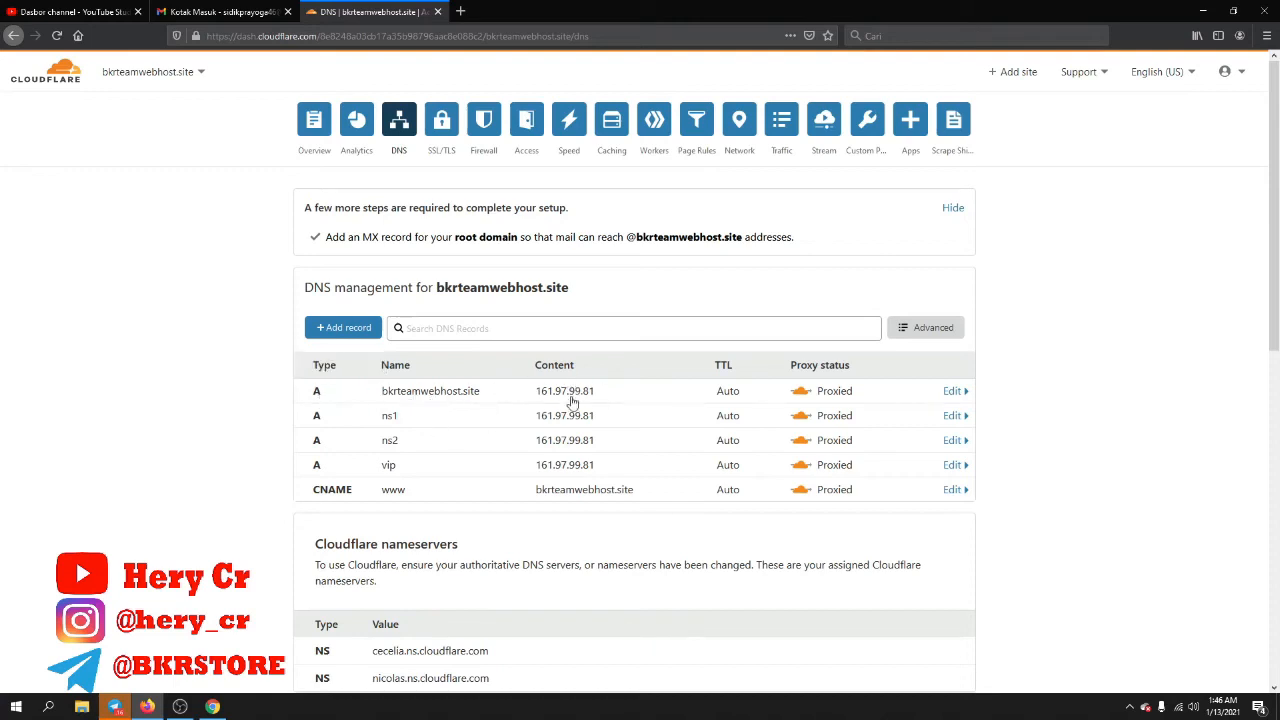
Toggle the proxy status of the bkrteamwebhost.site A record between DNS only and Proxied, and save it as Proxied.
left_click(805, 396)
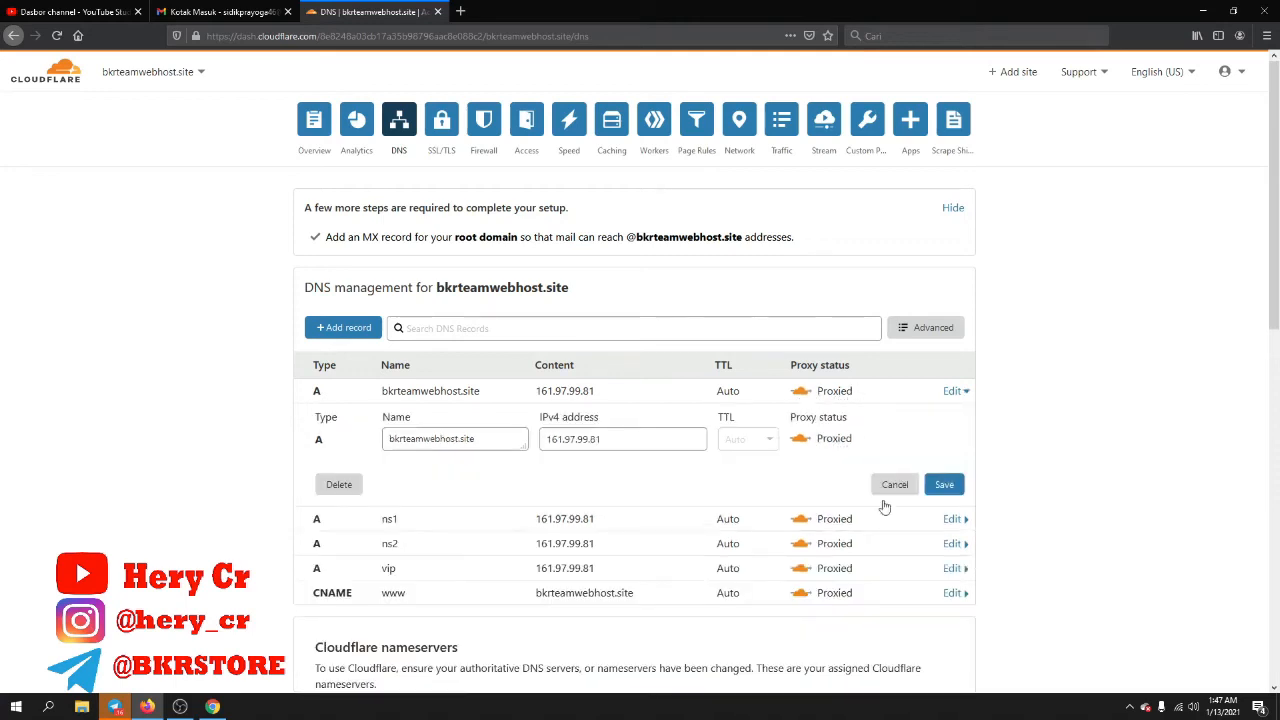
left_click(803, 444)
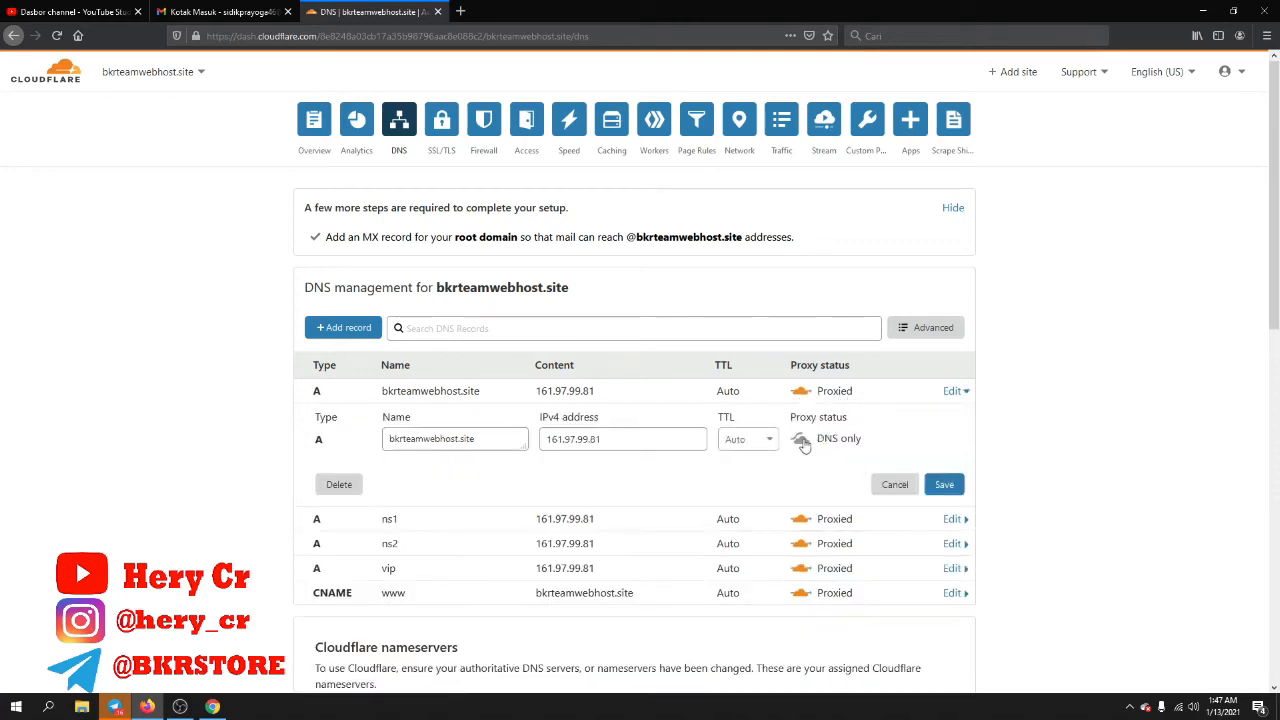
left_click(805, 446)
left_click(805, 444)
left_click(805, 444)
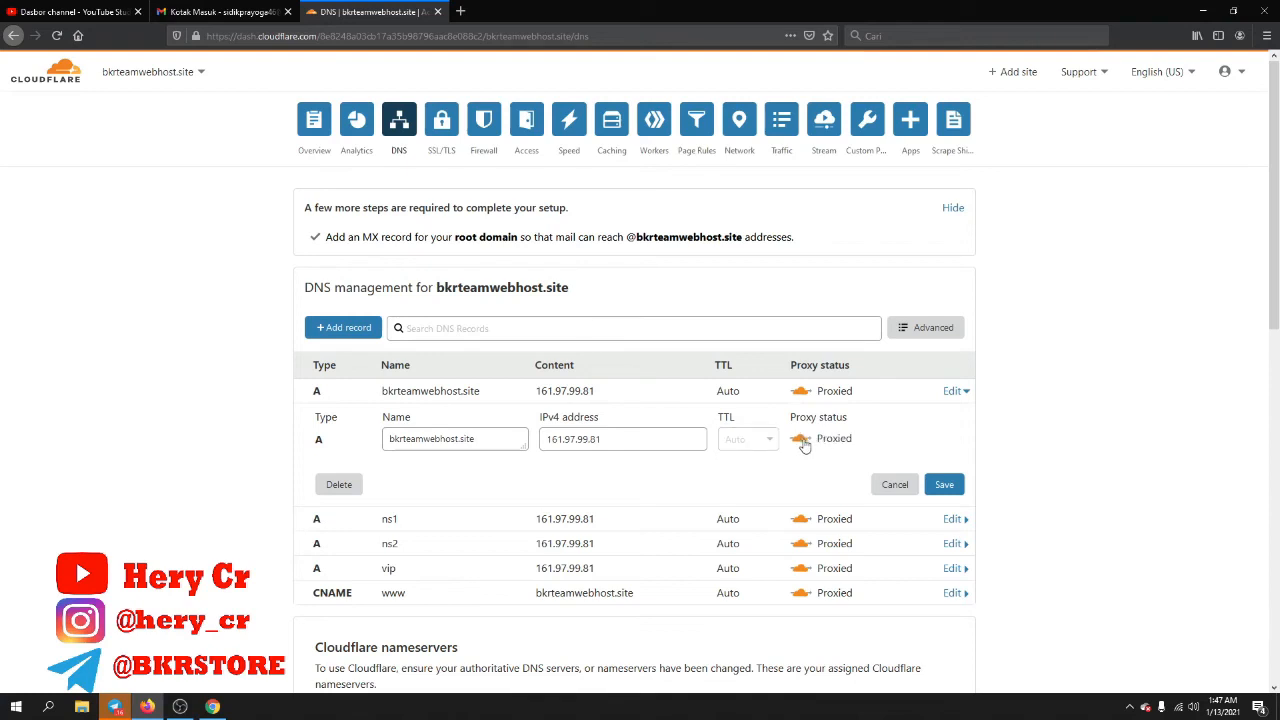
left_click(945, 485)
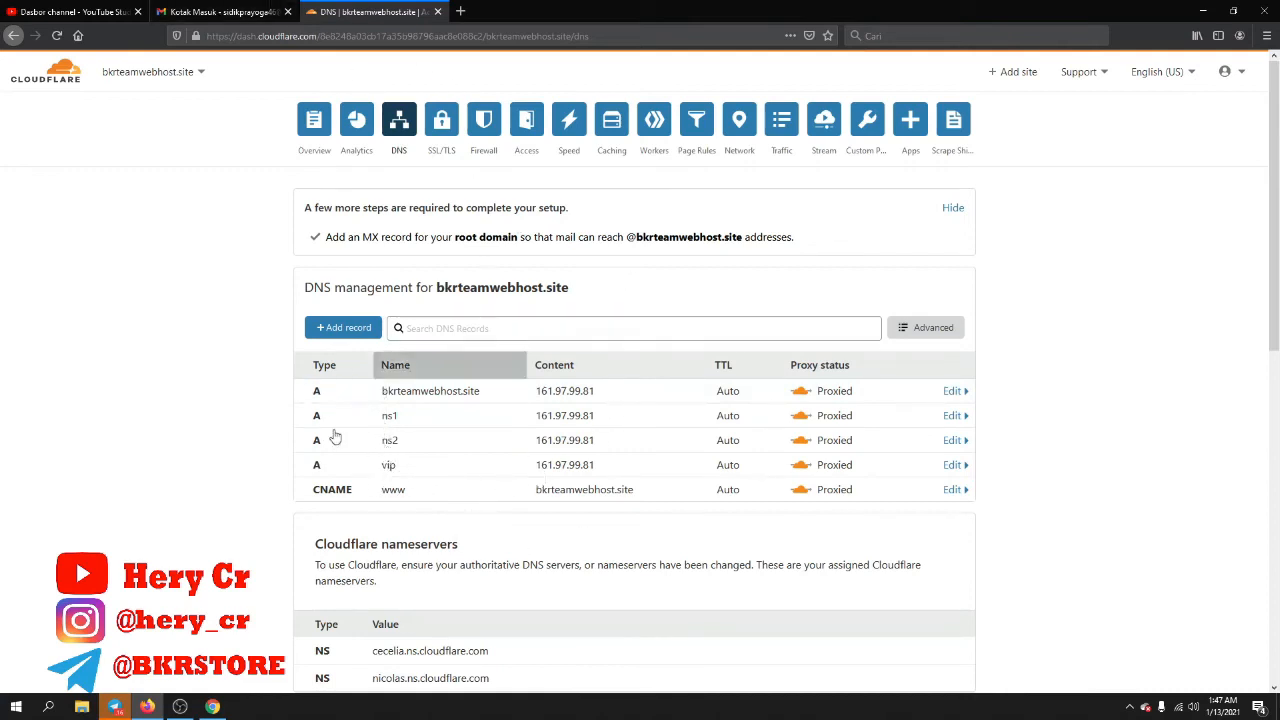
Check the assigned Cloudflare nameservers listed below the DNS records.
scroll(480, 614, "down", 2)
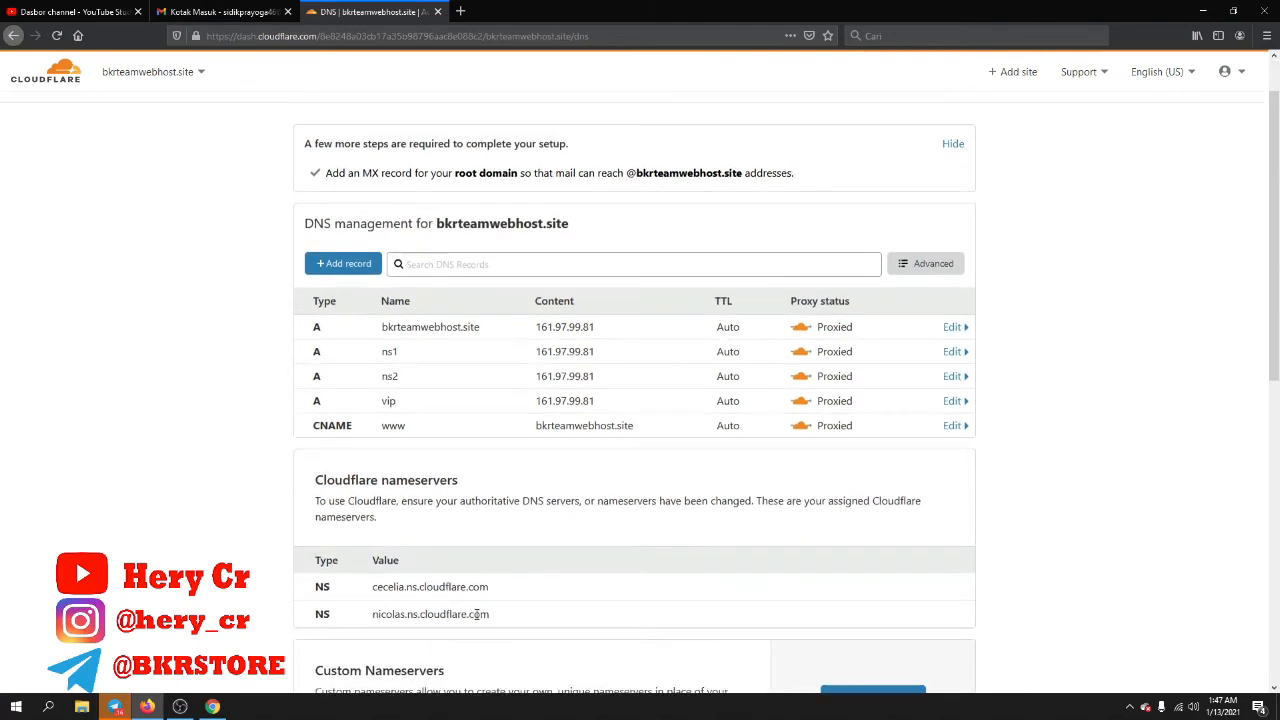
scroll(1037, 551, "up", 2)
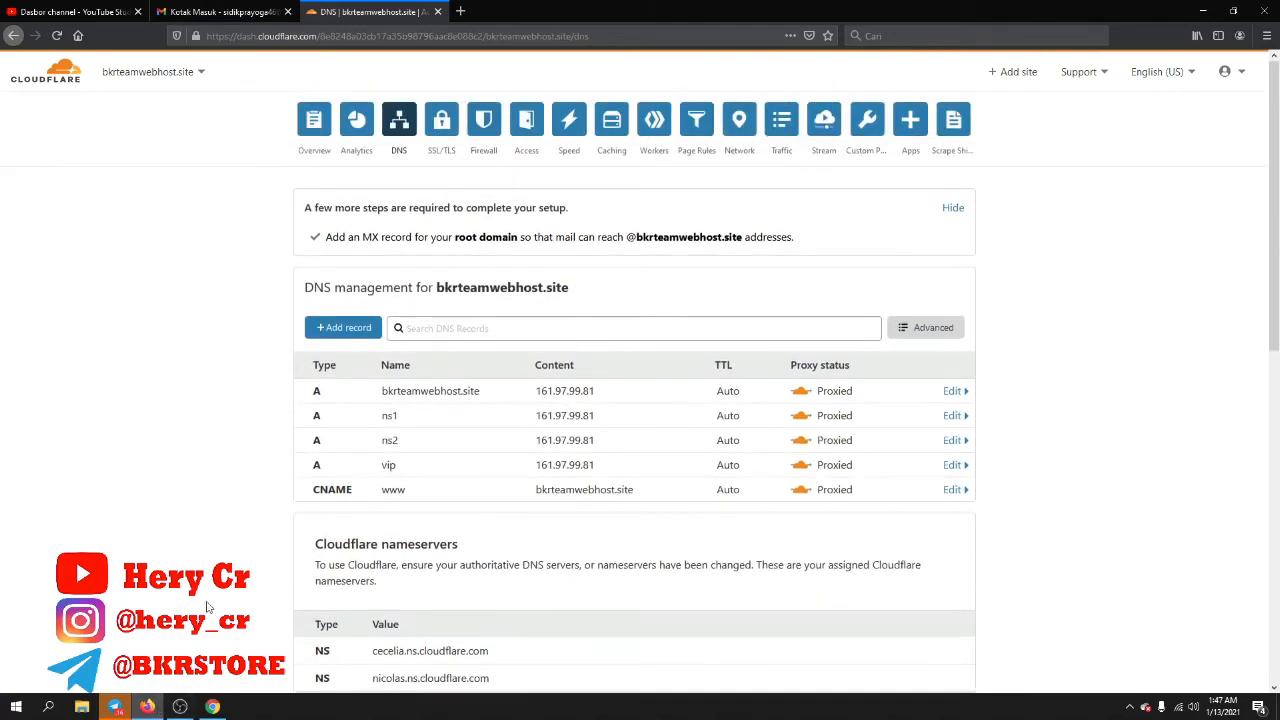
Switch to WHM in Chrome and open Change Hostname by searching for "host", logging back in with the prefilled credentials.
left_click(214, 708)
left_click(108, 10)
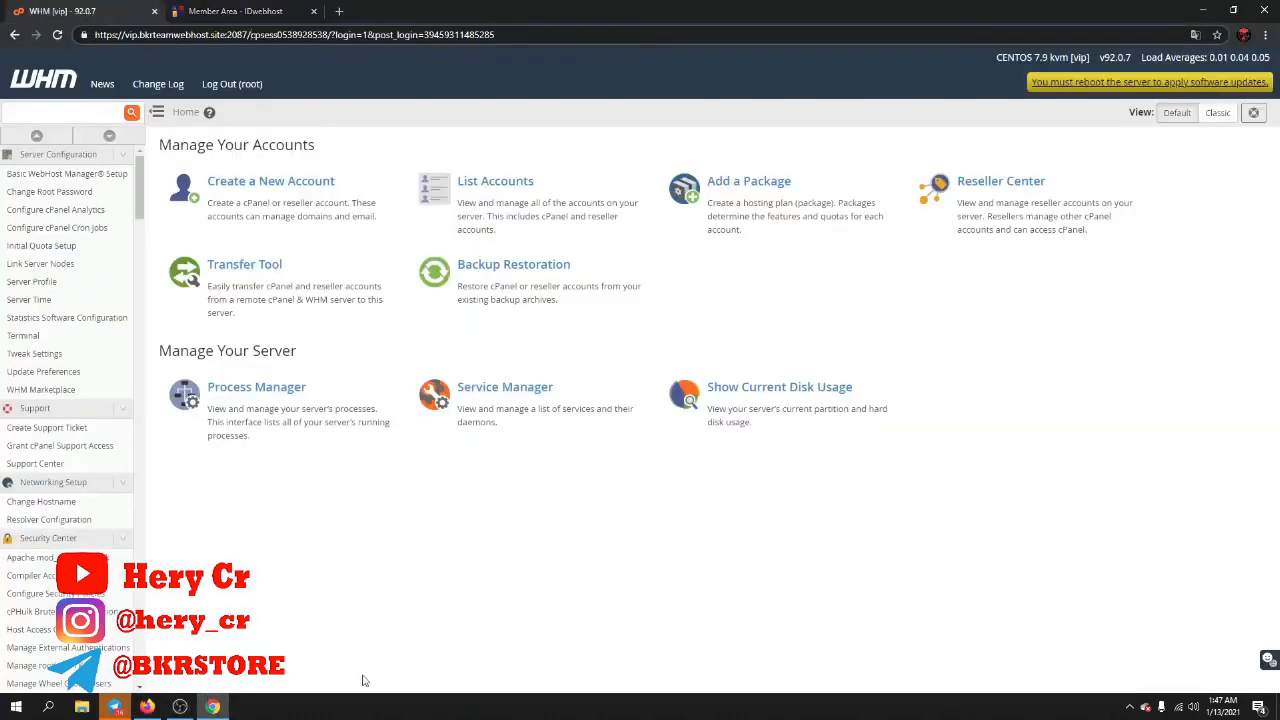
left_click(88, 117)
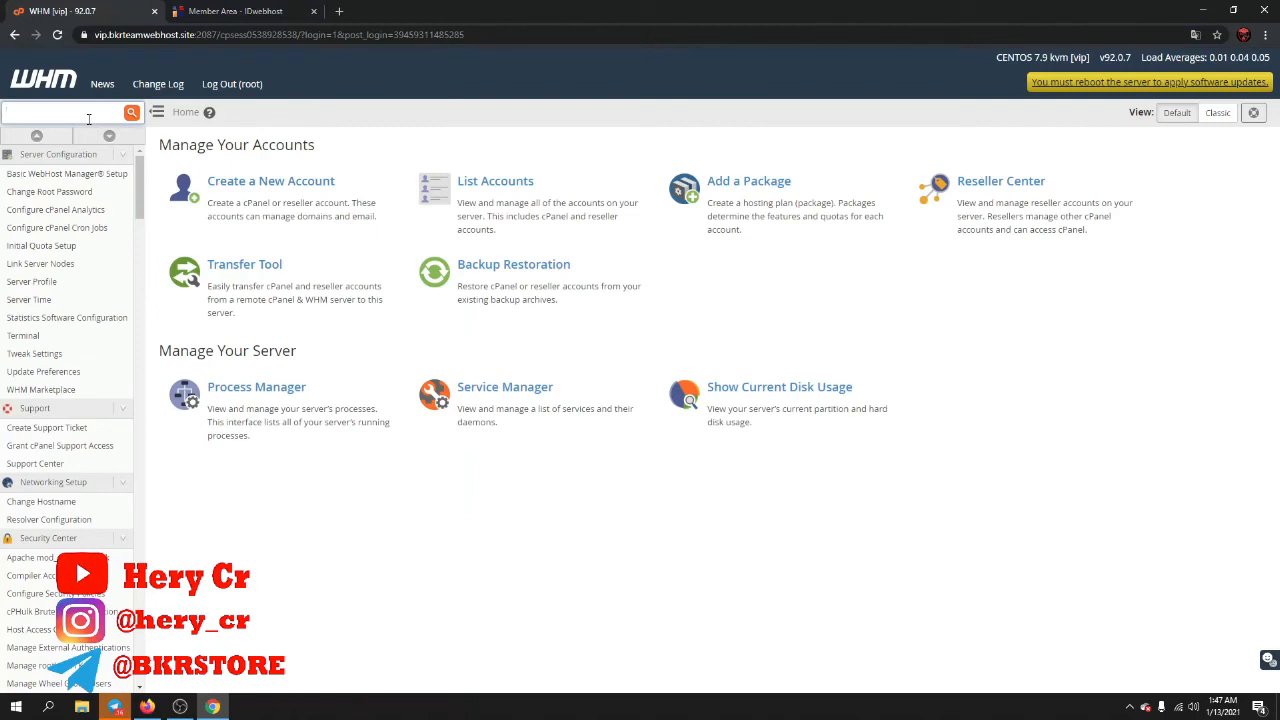
type("host")
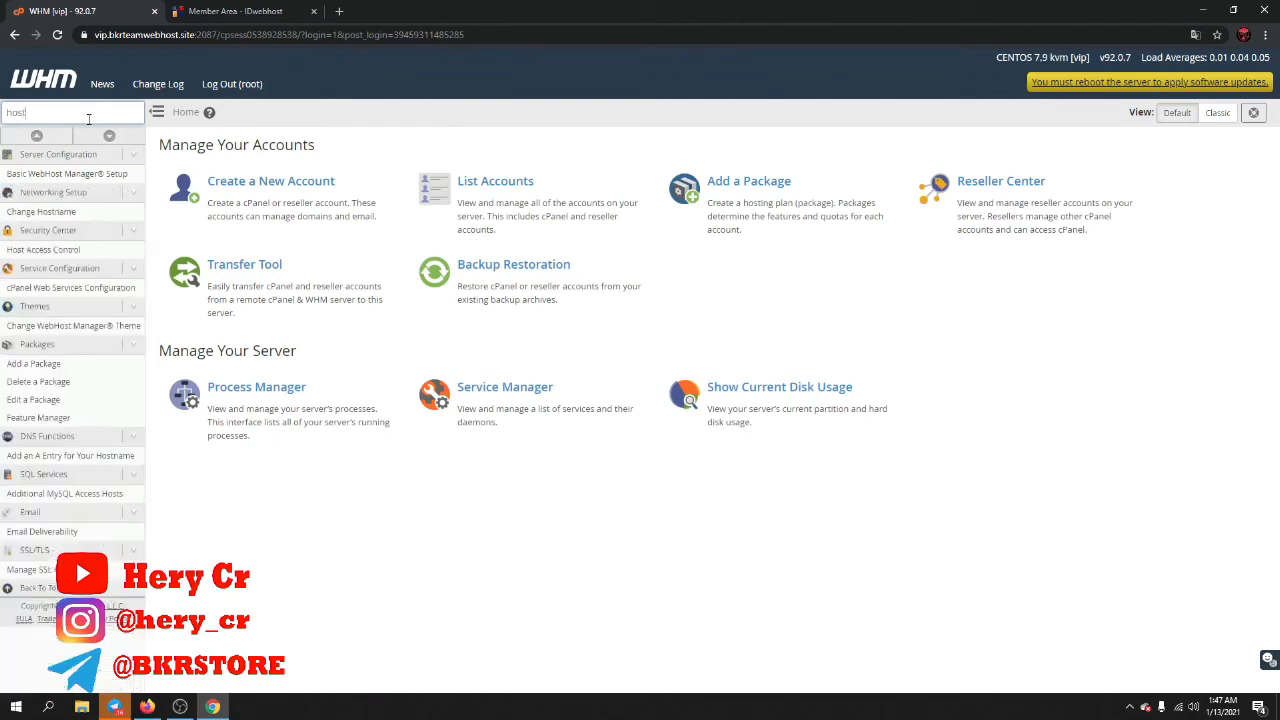
left_click(72, 216)
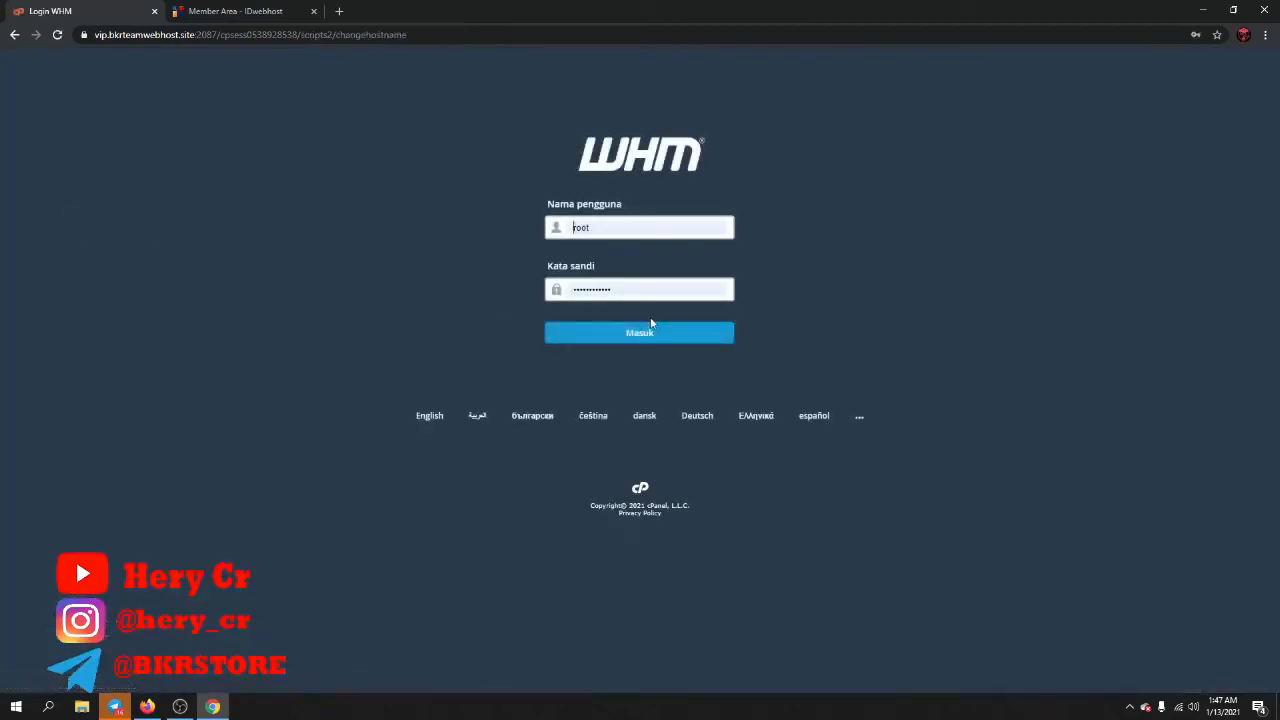
left_click(653, 334)
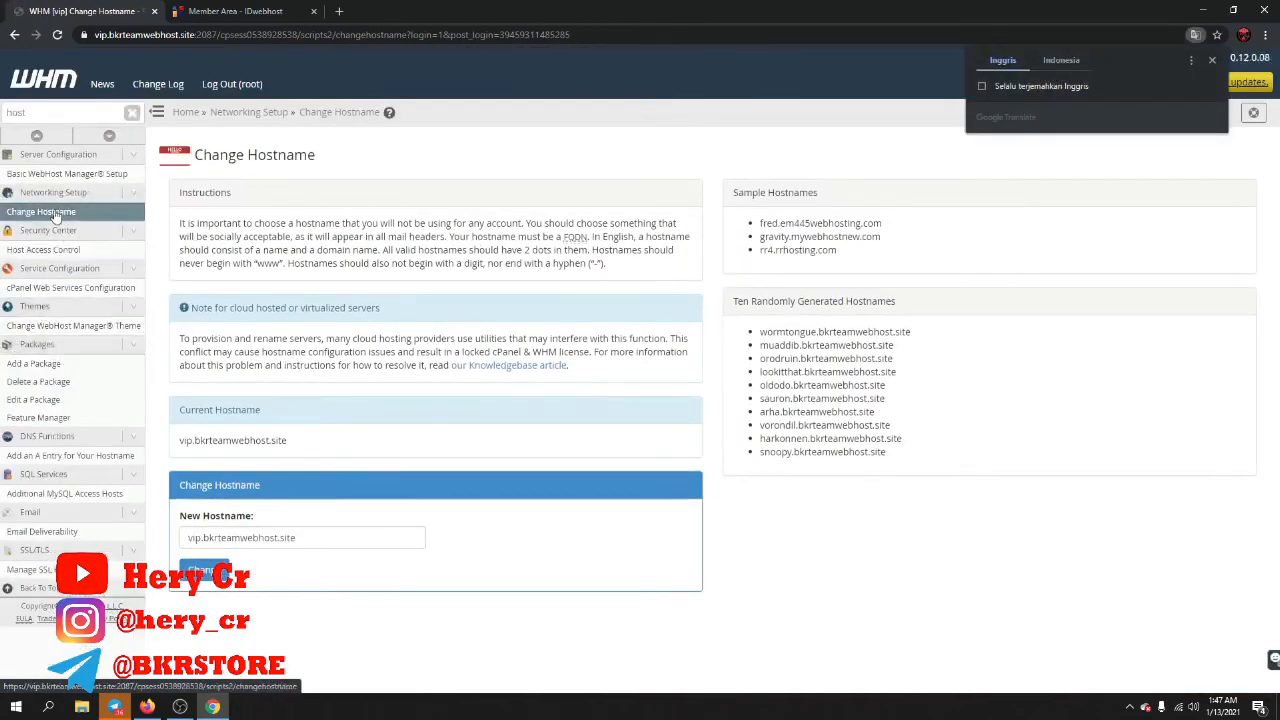
Compare the vip prefix in WHM's New Hostname field with the vip record in the IDwebhost DNS list.
left_click(321, 532)
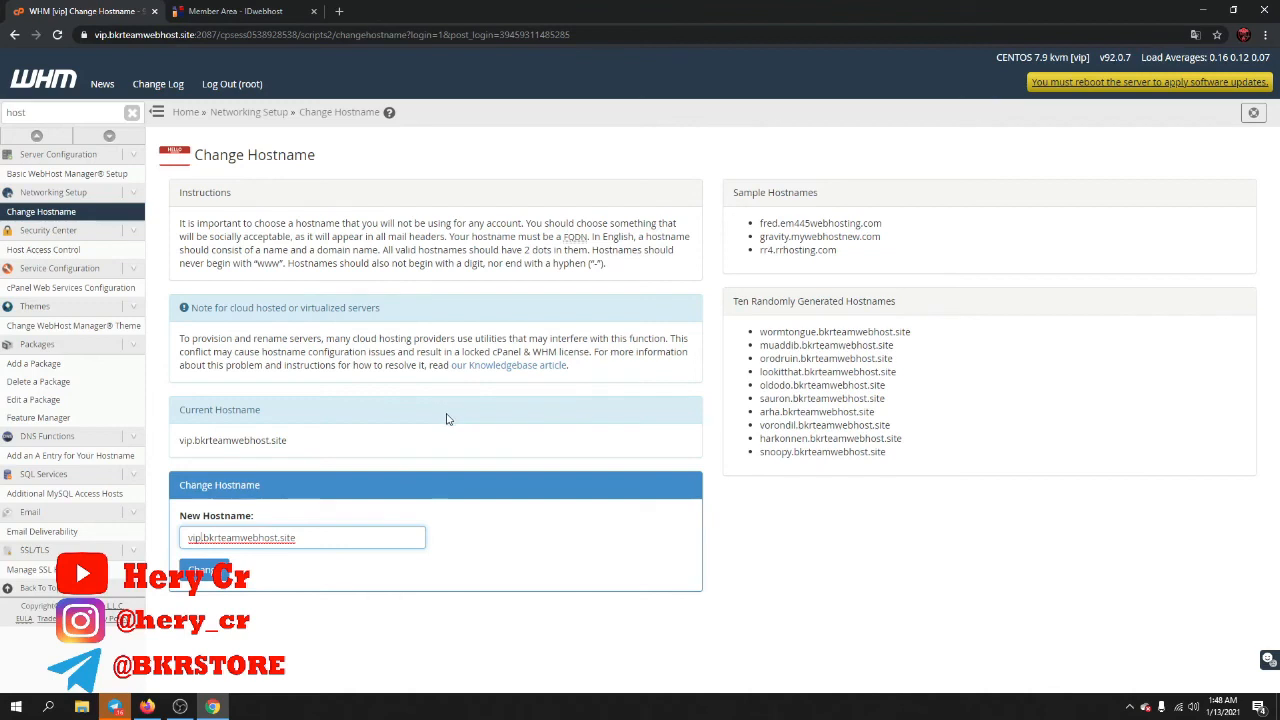
left_click(280, 11)
left_click(102, 10)
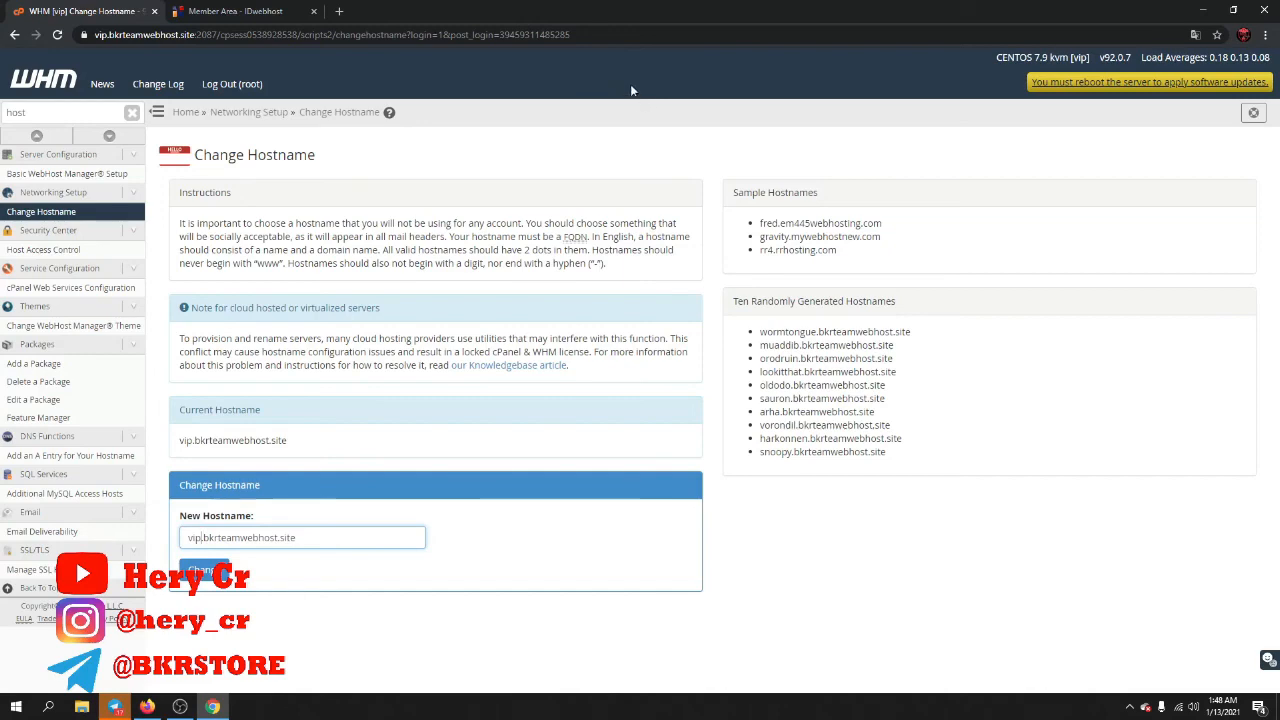
left_click(235, 11)
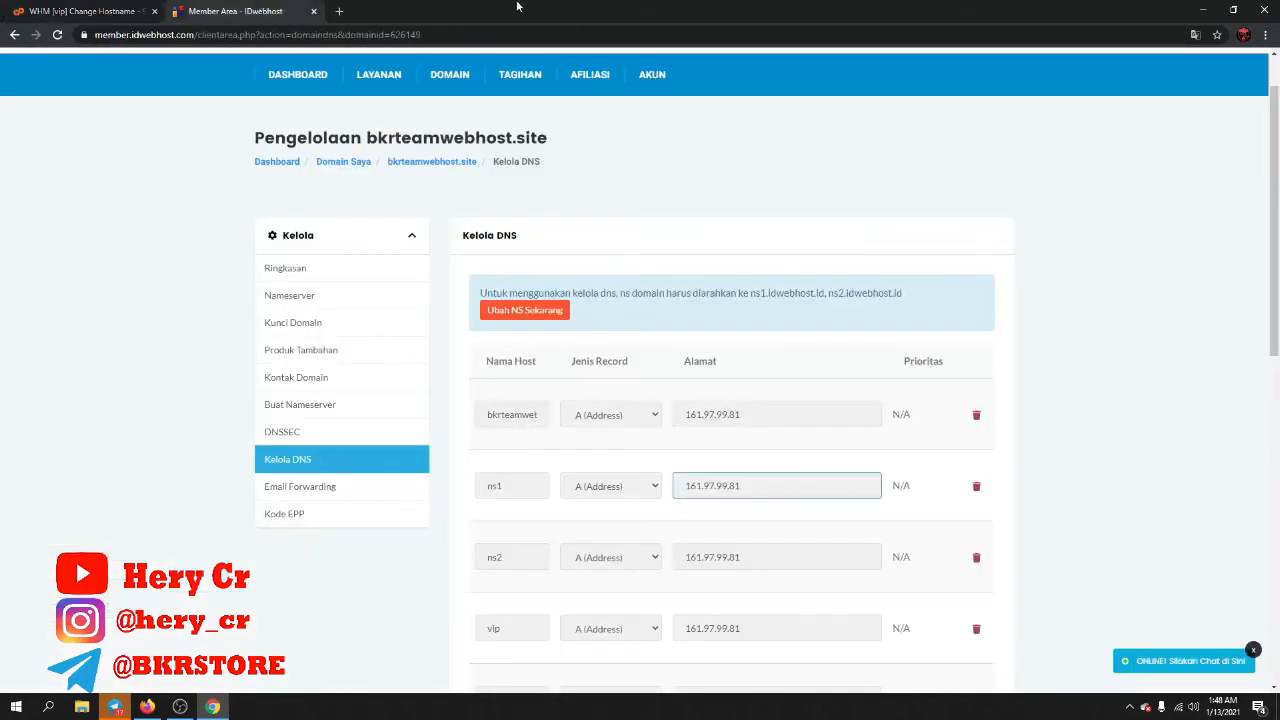
left_click(160, 8)
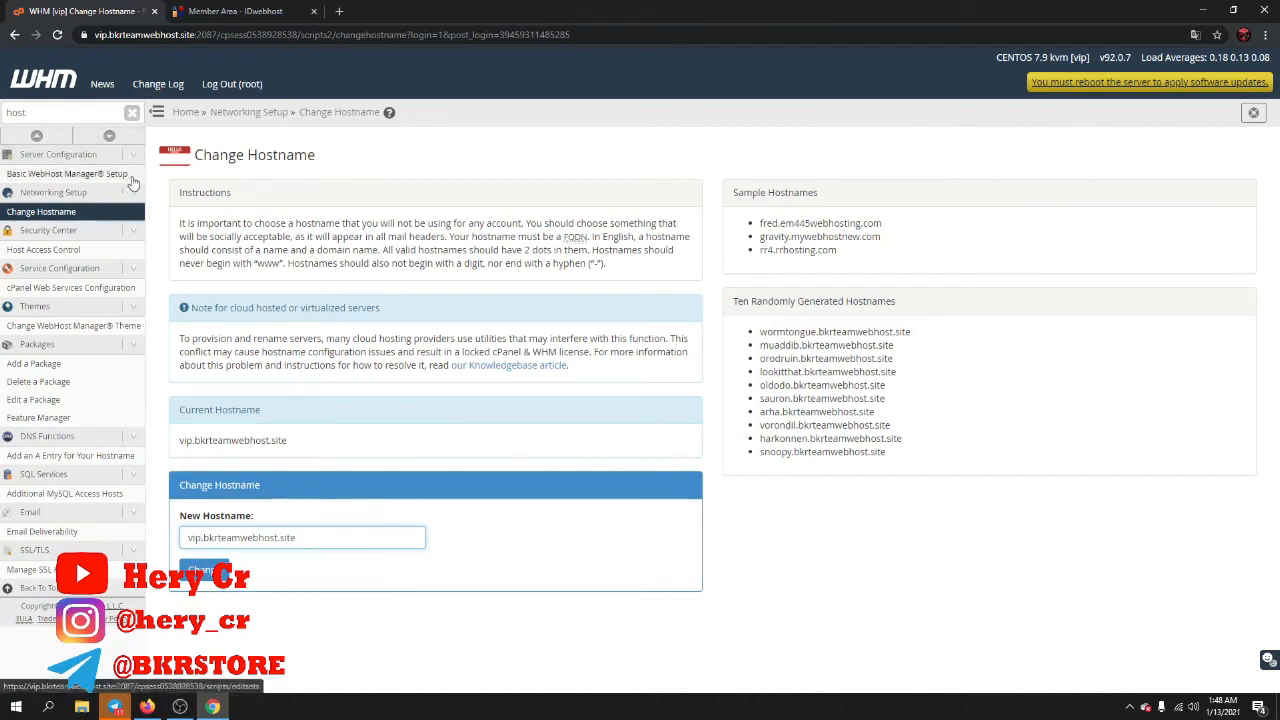
Clear the WHM feature search and open the Nameservers section of Basic WebHost Manager Setup.
left_click(132, 112)
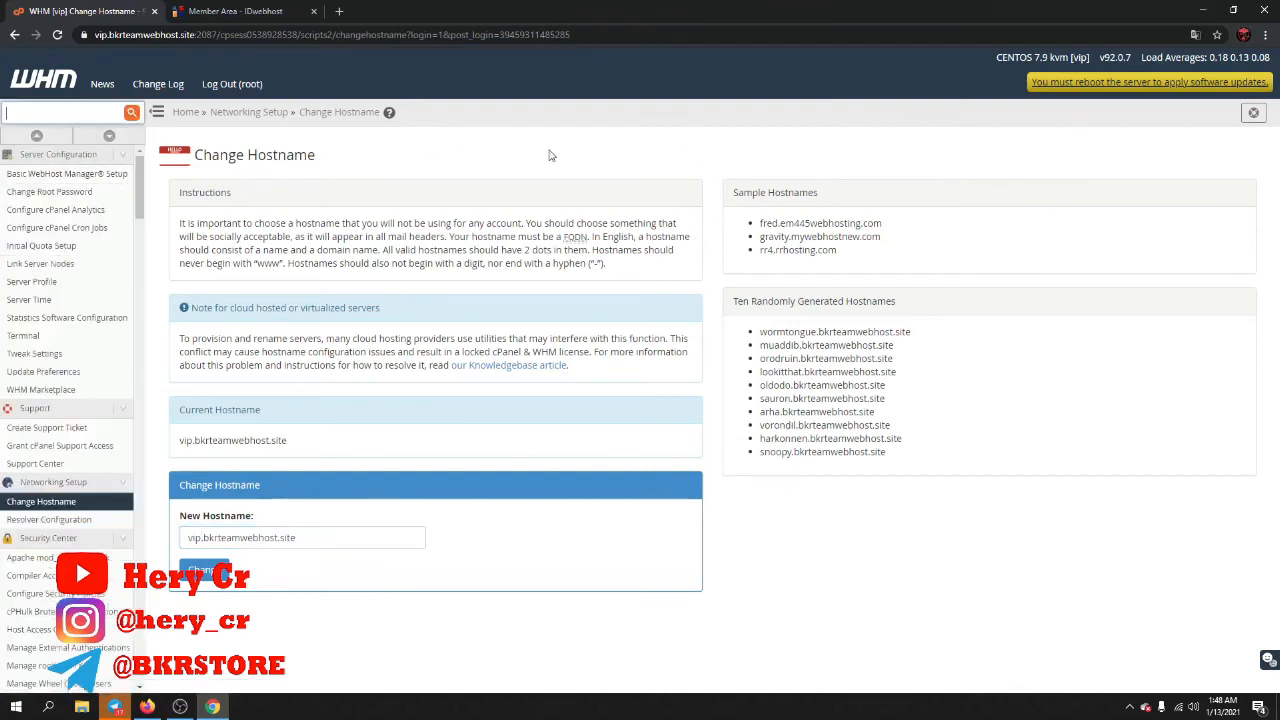
left_click(62, 173)
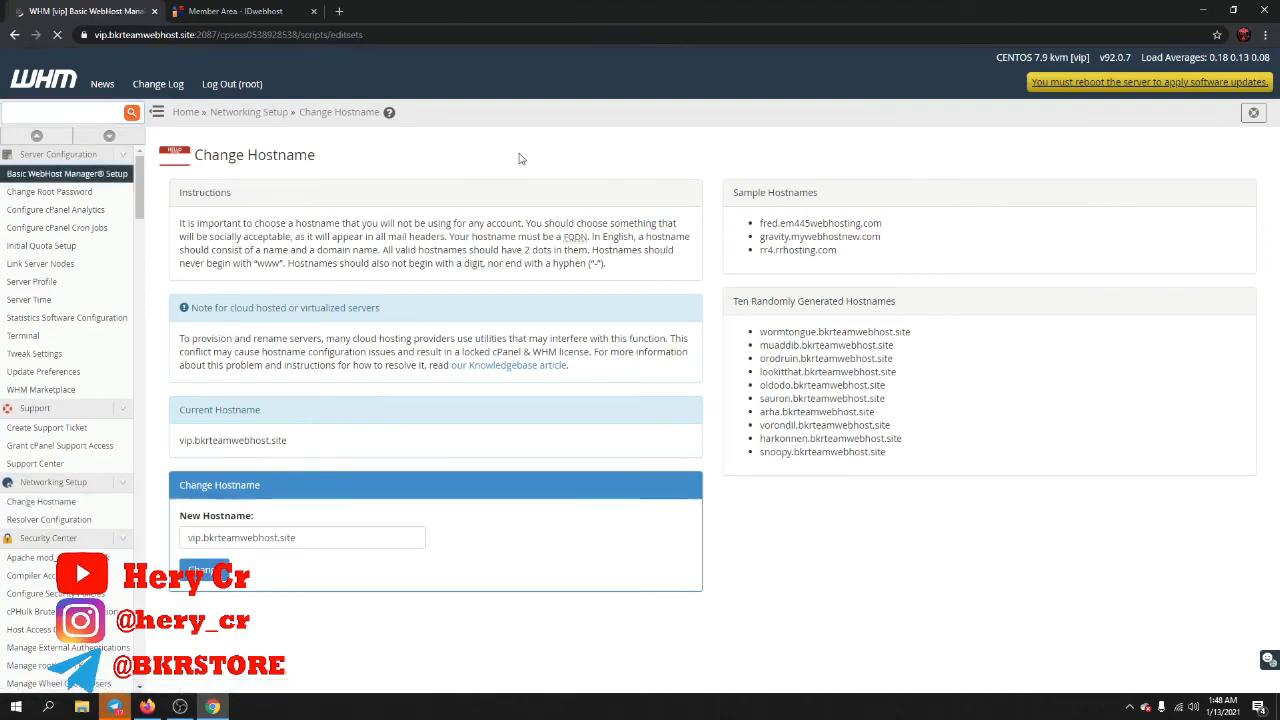
scroll(573, 225, "down", 15)
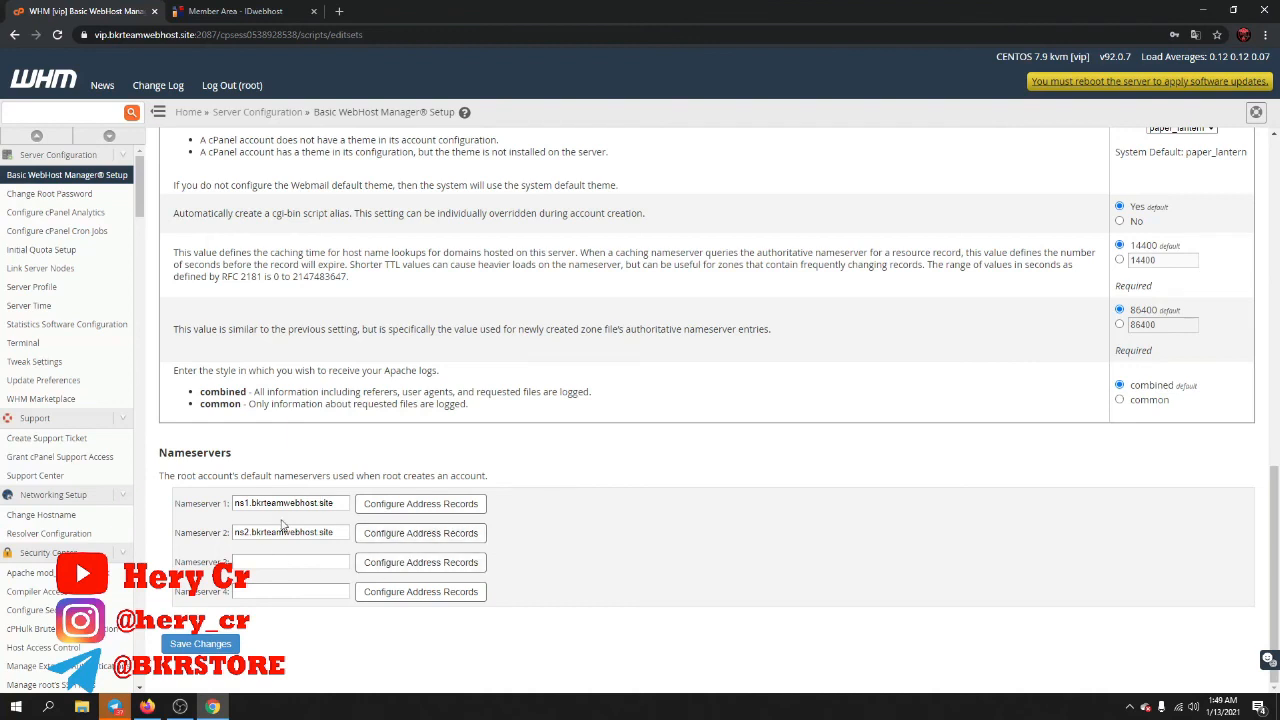
Inspect the address record configuration of nameserver ns1.bkrteamwebhost.site and close its dialog.
left_click(406, 506)
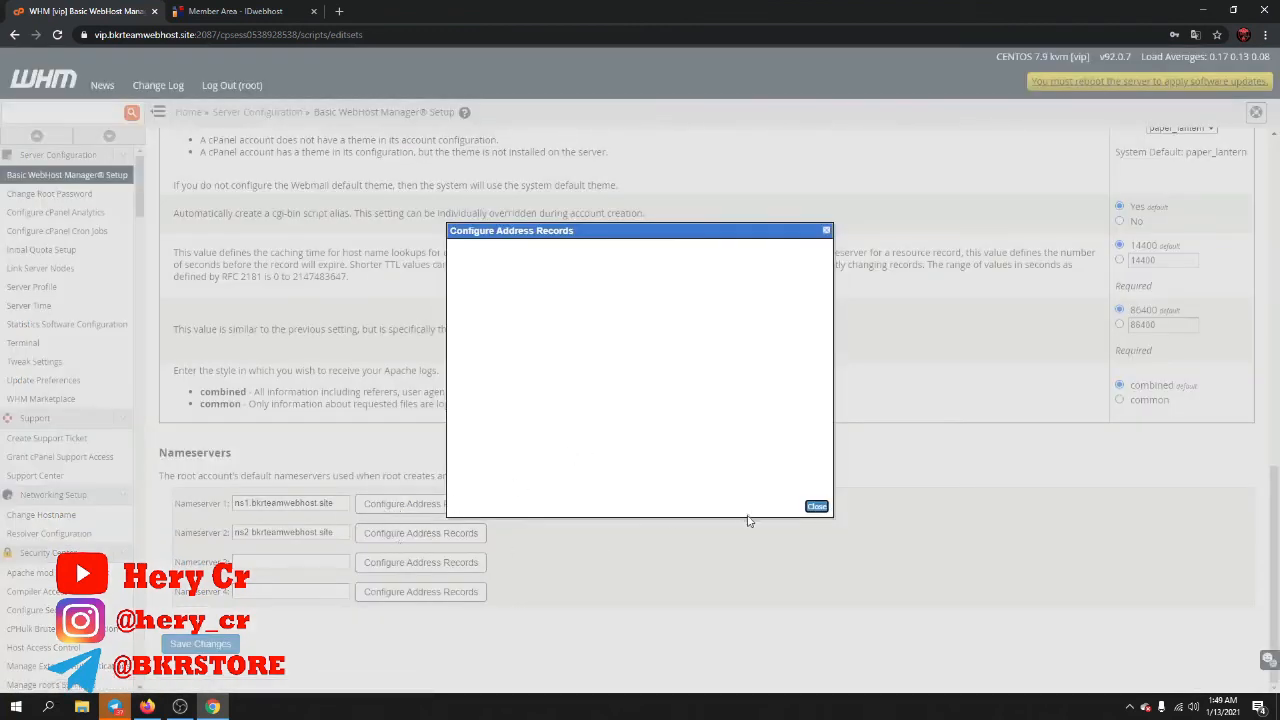
scroll(588, 404, "down", 1)
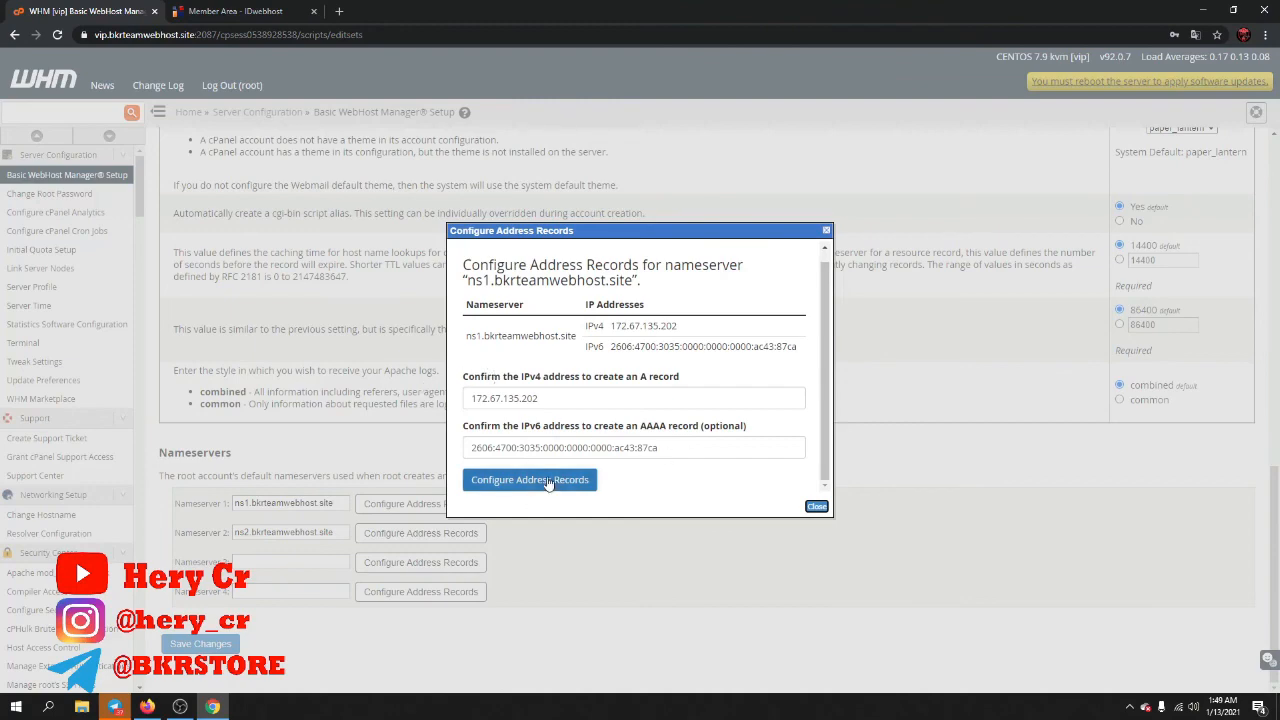
left_click(816, 507)
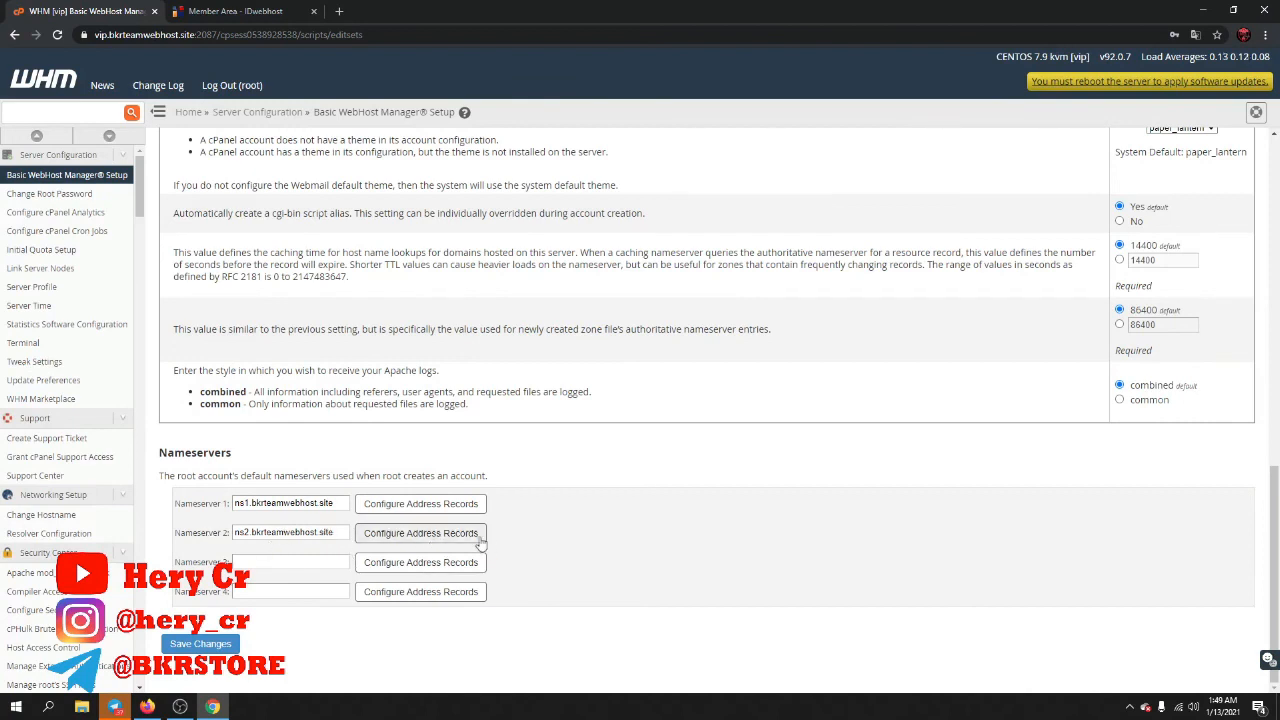
left_click(198, 643)
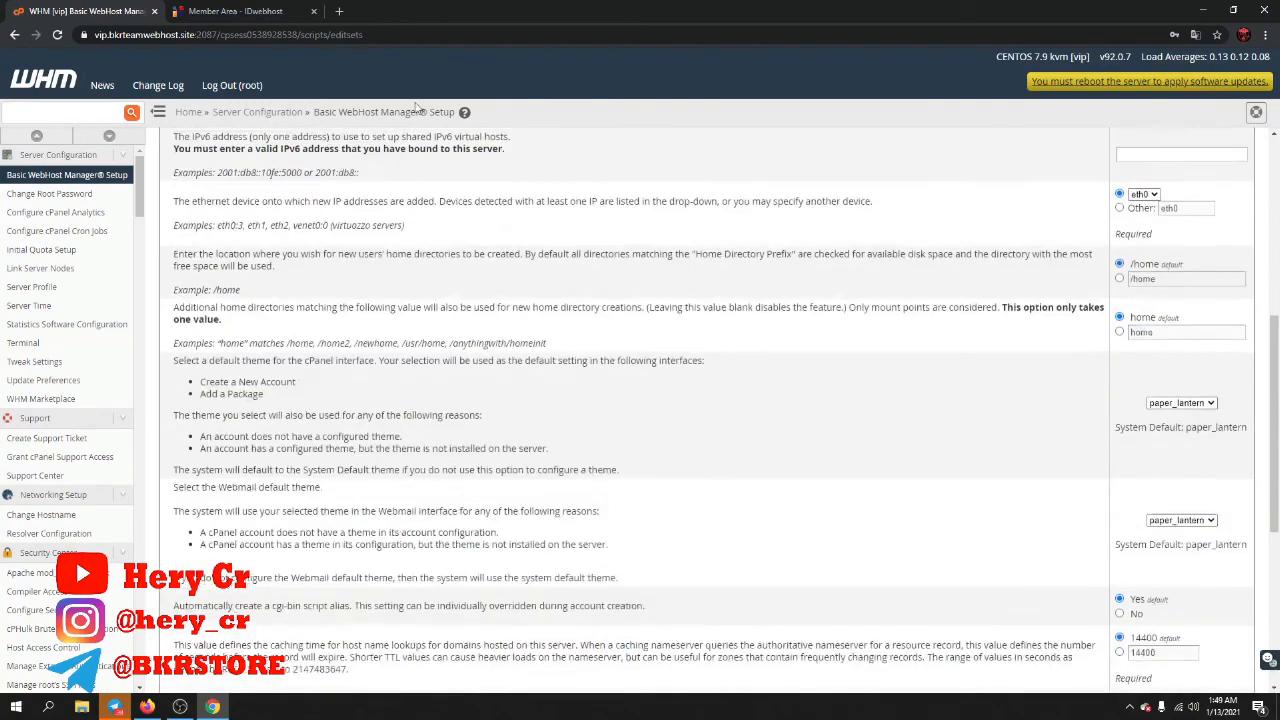
Switch back to the IDwebhost member area and view the start of the domain's DNS management page.
key("ctrl+Tab")
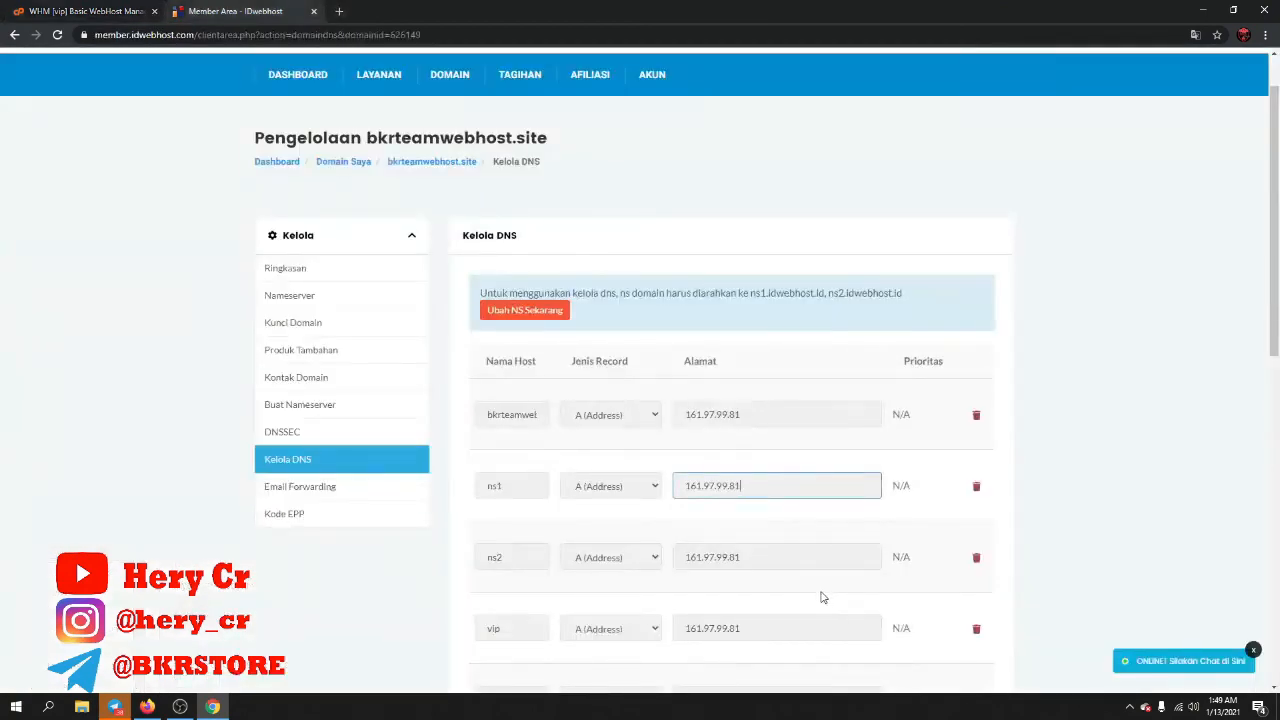
scroll(822, 598, "up", 1)
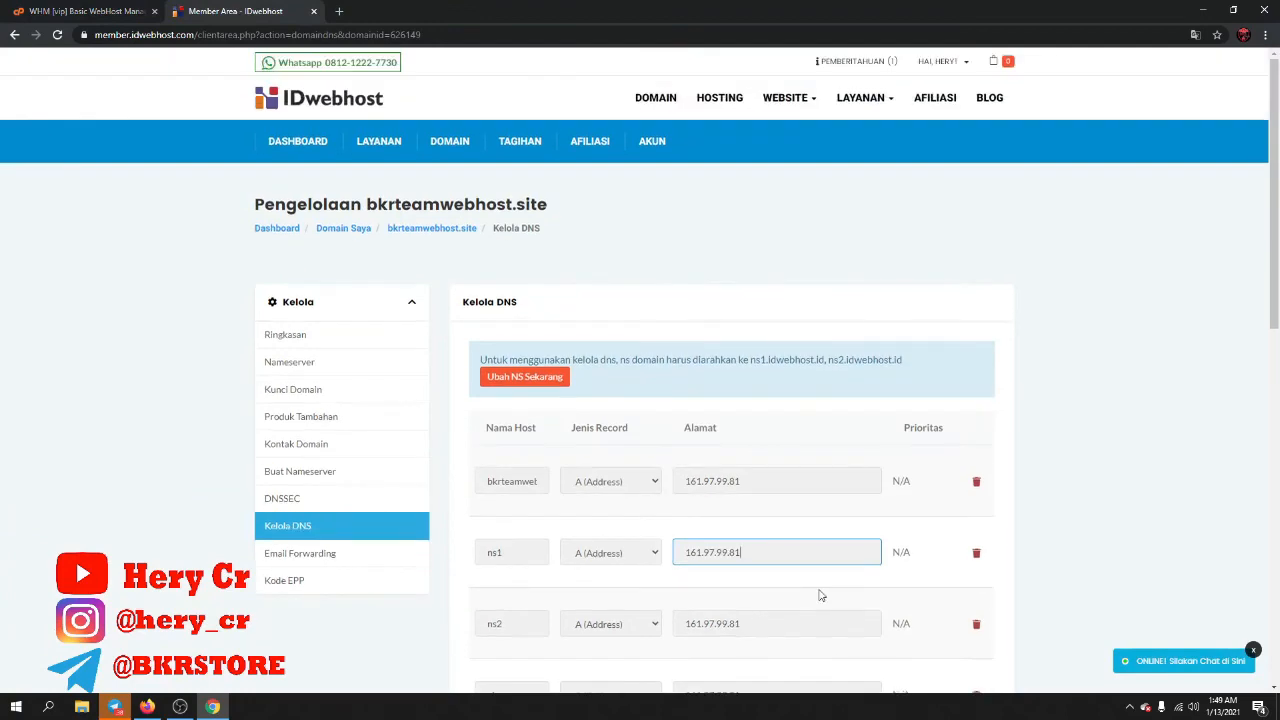
Review the IDwebhost DNS records for bkrteamwebhost.site, switching between them and WHM's Basic WebHost Manager Setup page for a final check.
scroll(820, 595, "down", 5)
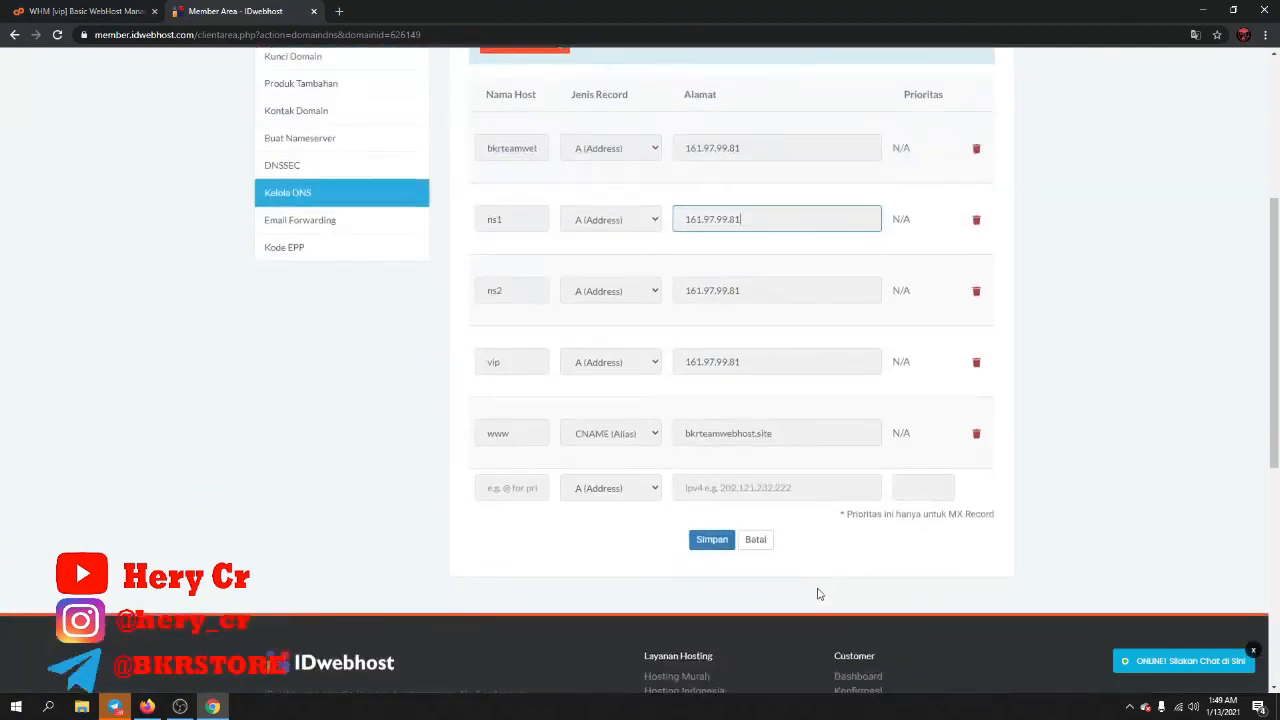
scroll(818, 594, "up", 5)
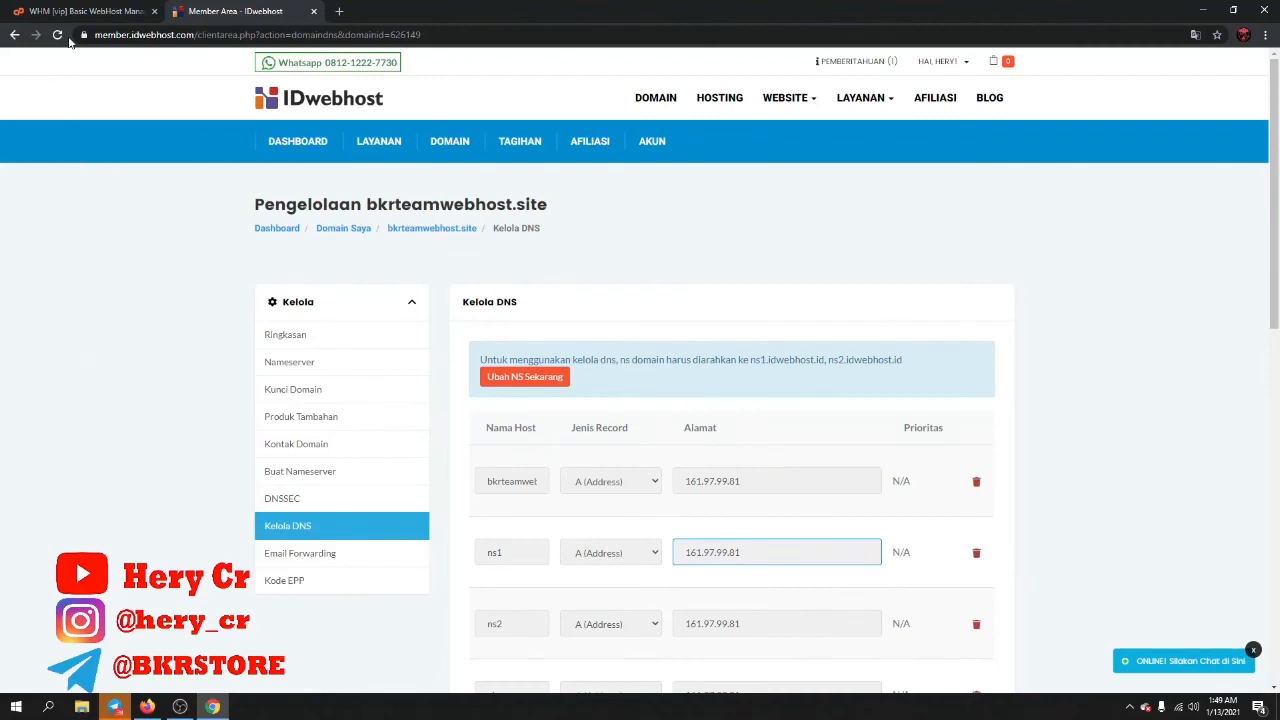
left_click(80, 11)
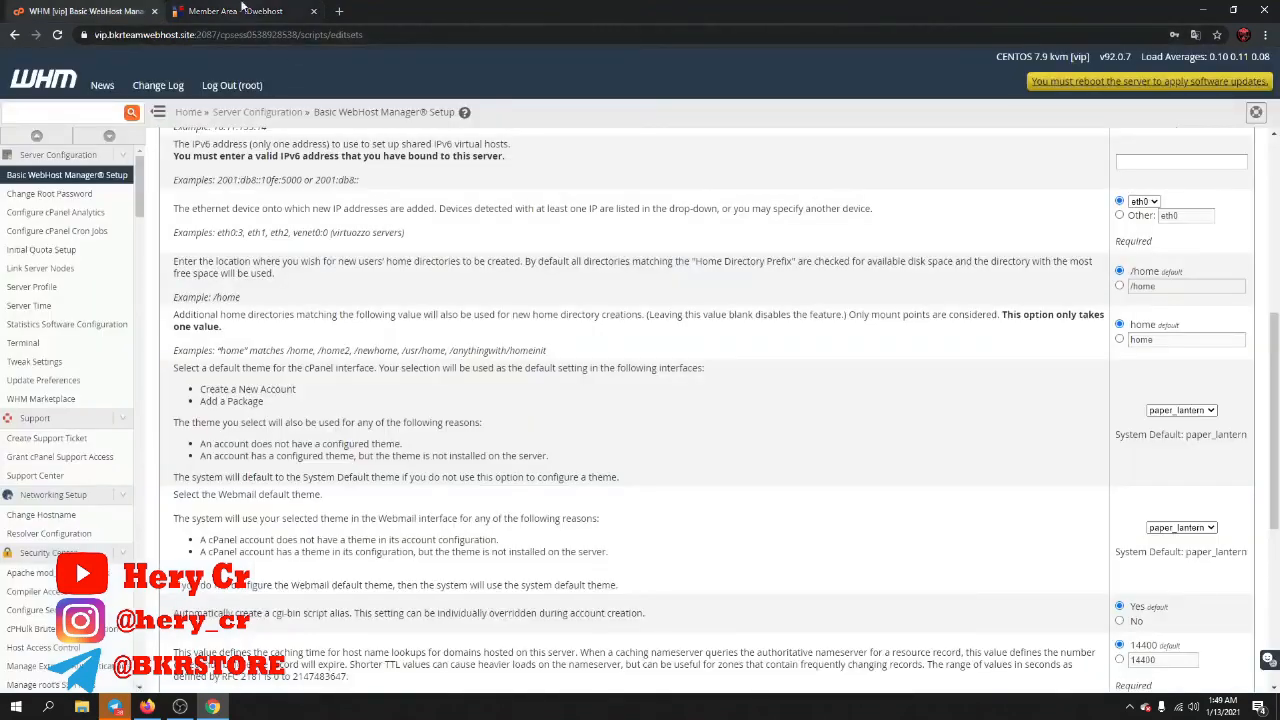
left_click(235, 11)
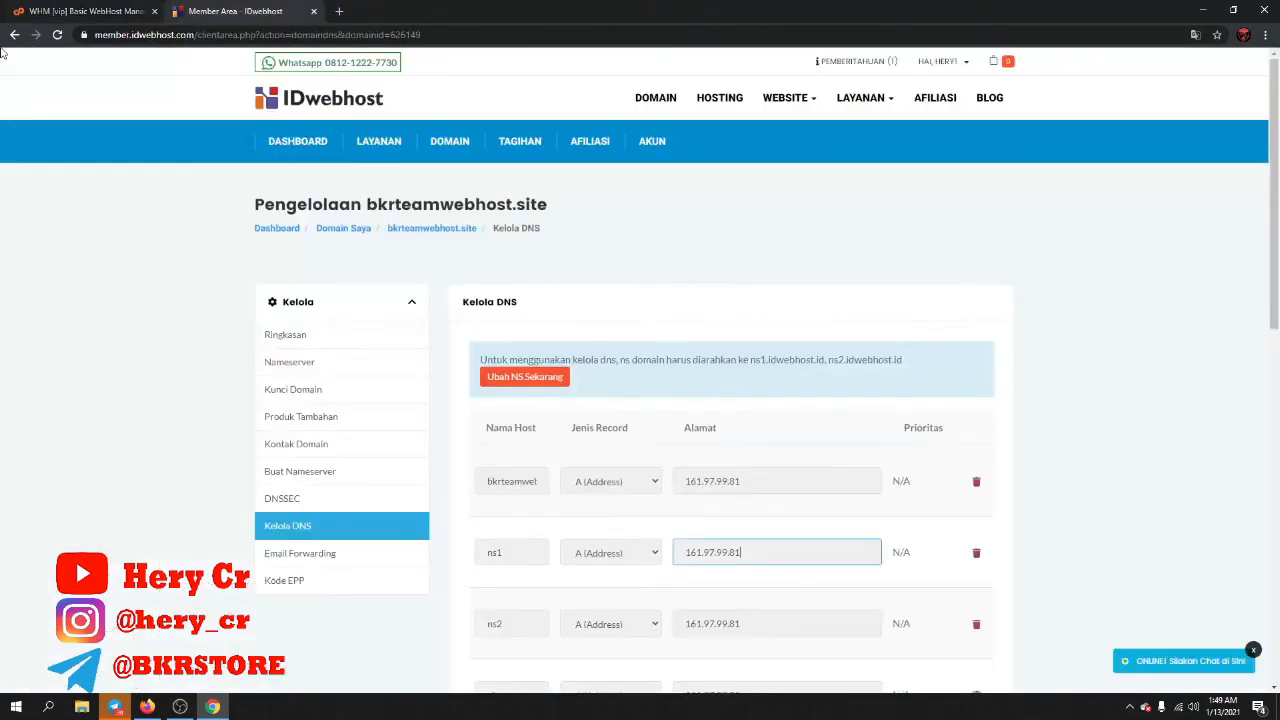
left_click(84, 8)
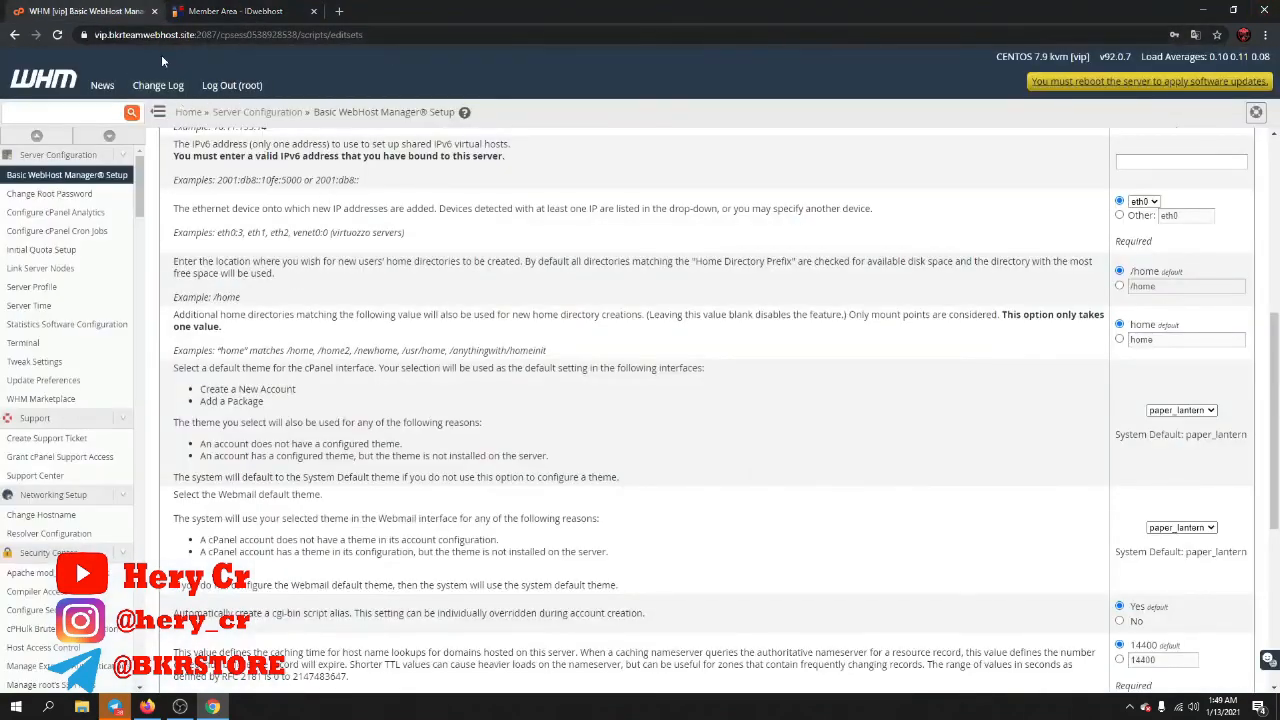
left_click(217, 10)
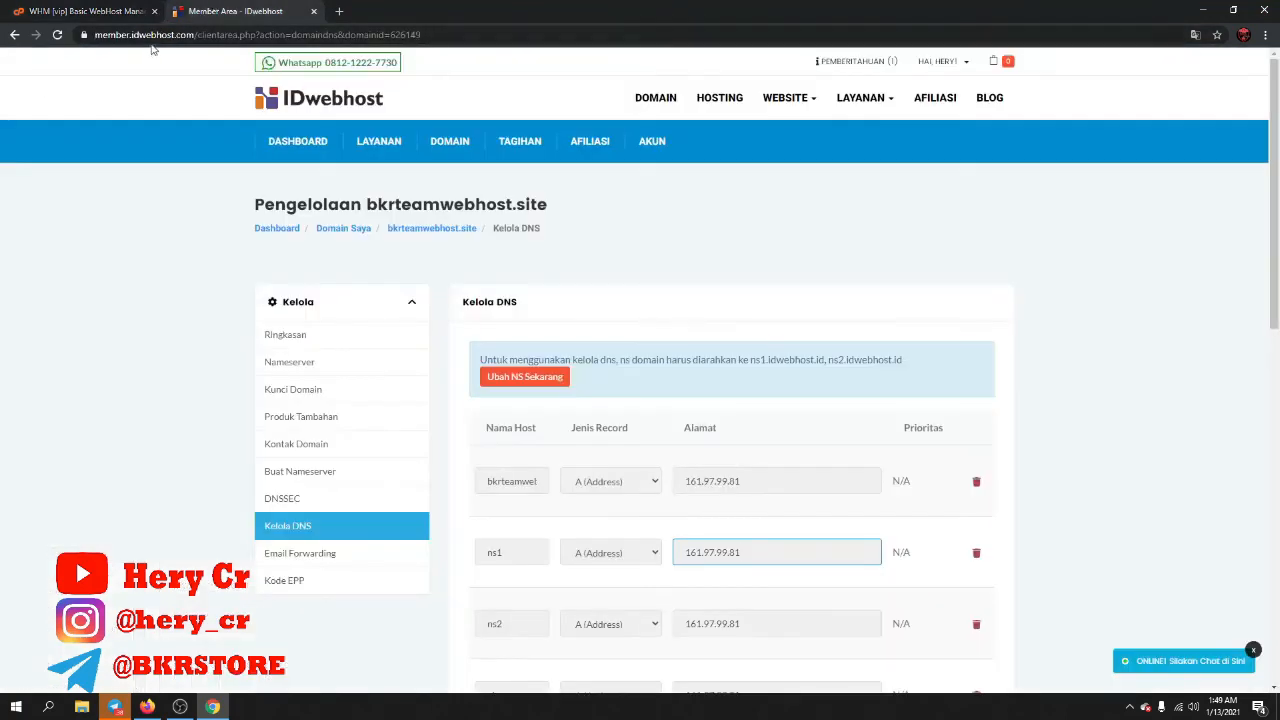
scroll(797, 607, "down", 3)
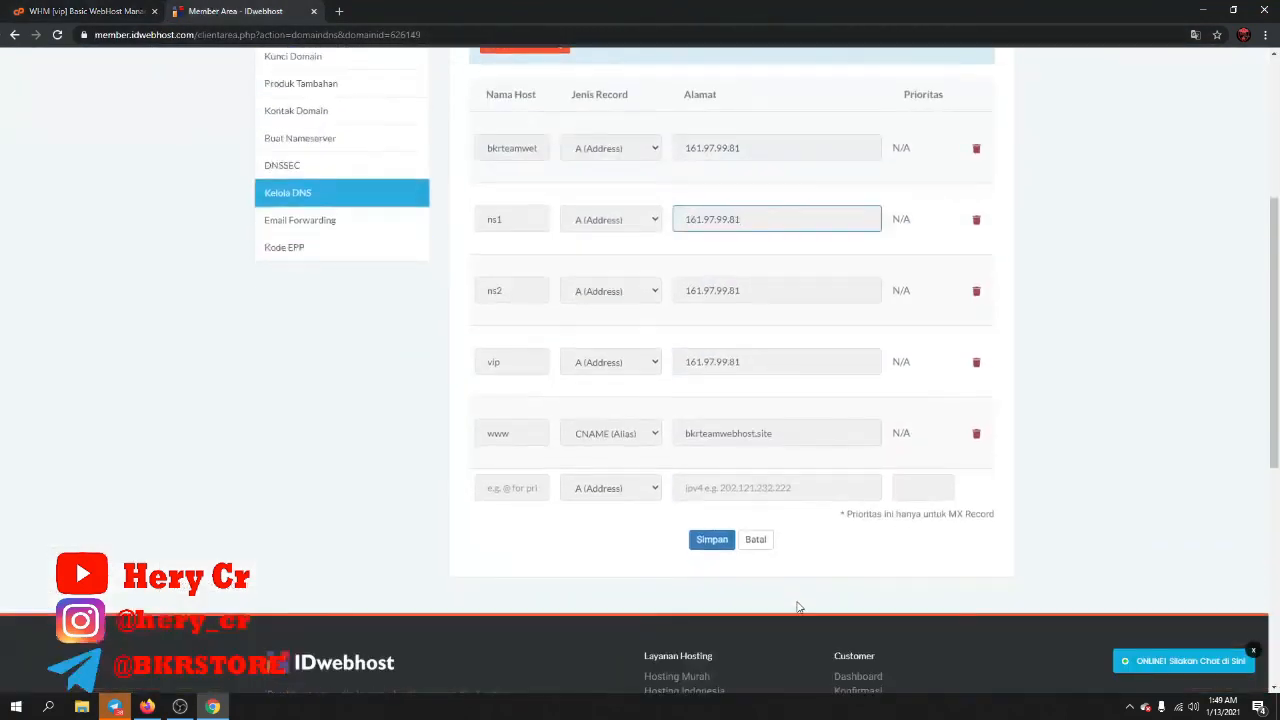
scroll(798, 607, "up", 3)
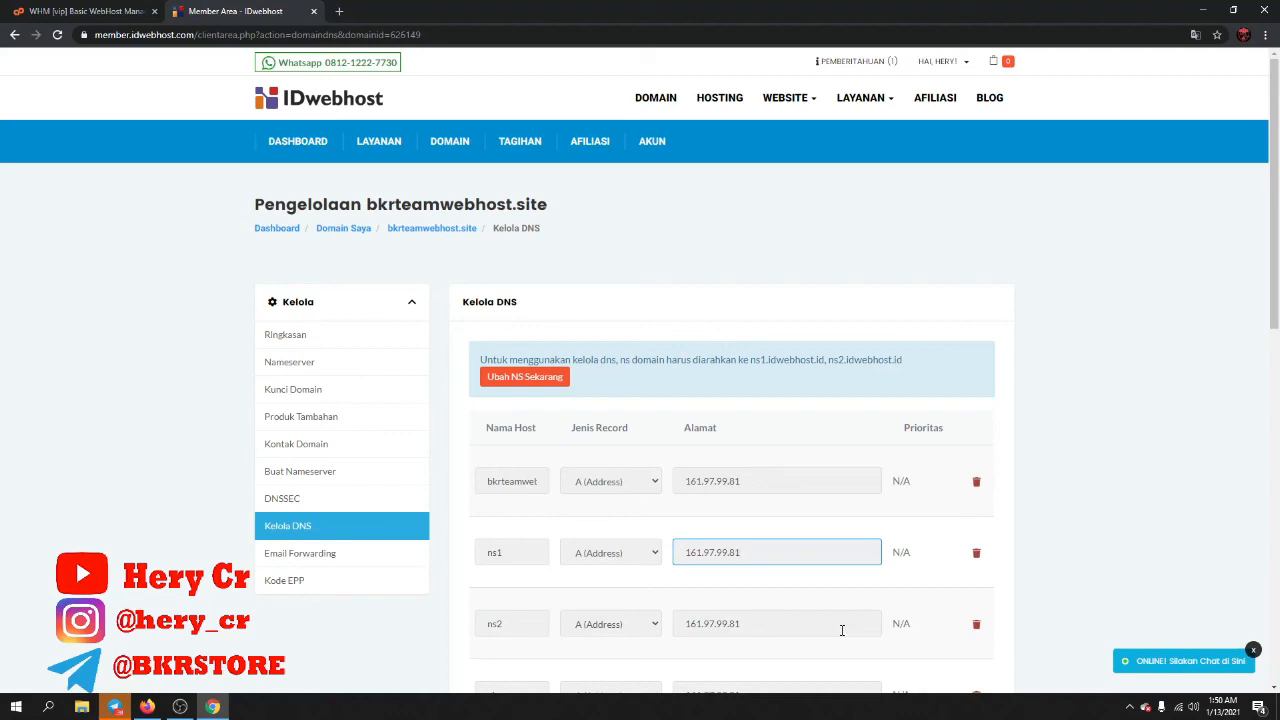
left_click(180, 707)
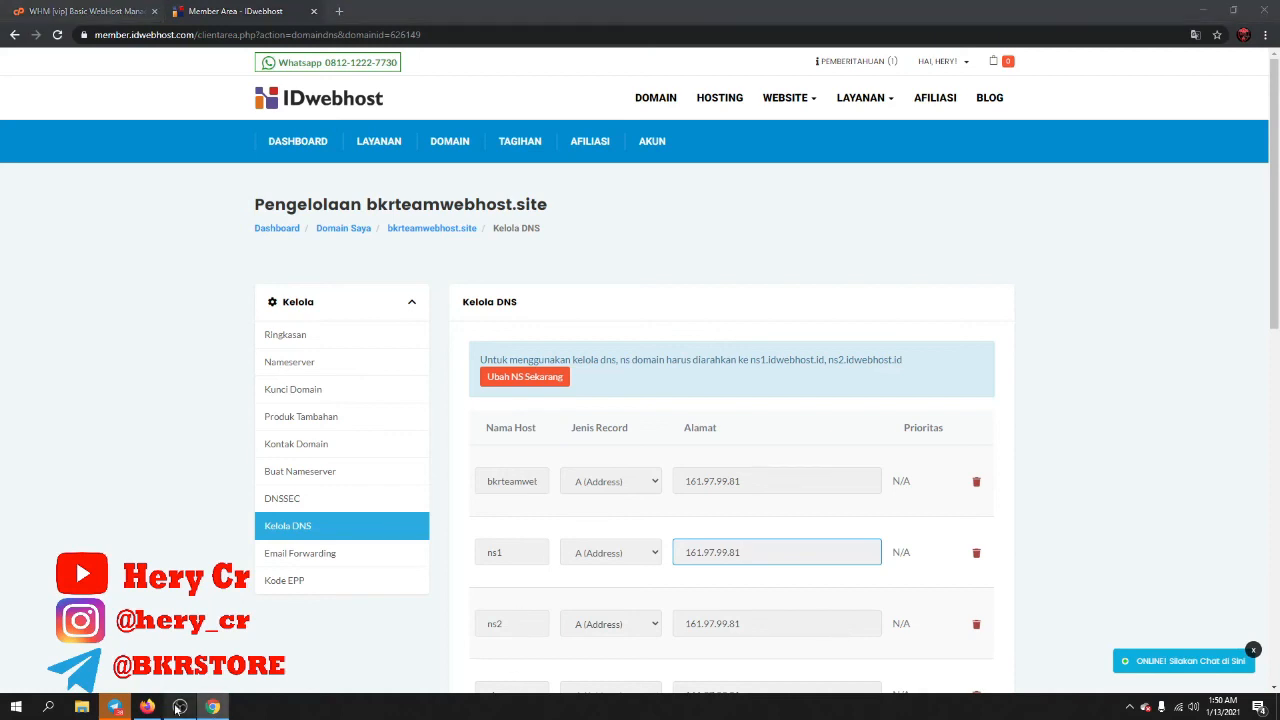